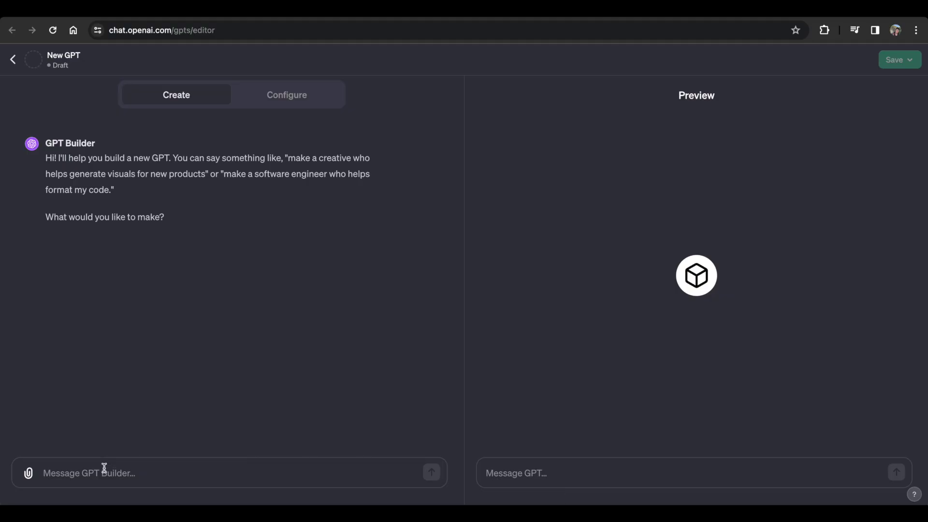
Step: Start a new action from the Actions section of the GPT's Configure form
{"action": "type", "text": "I"}
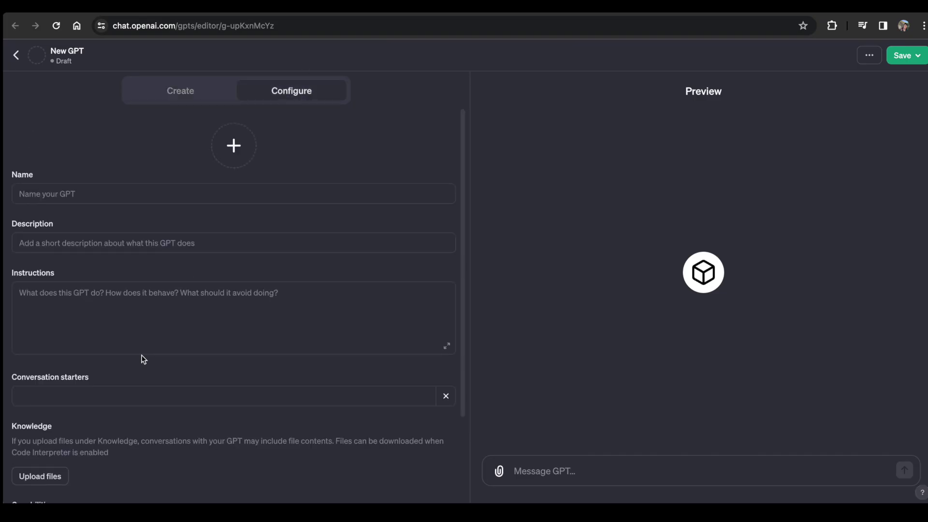
{"action": "scroll", "coordinate": [135, 367], "scroll_direction": "down", "scroll_amount": 3}
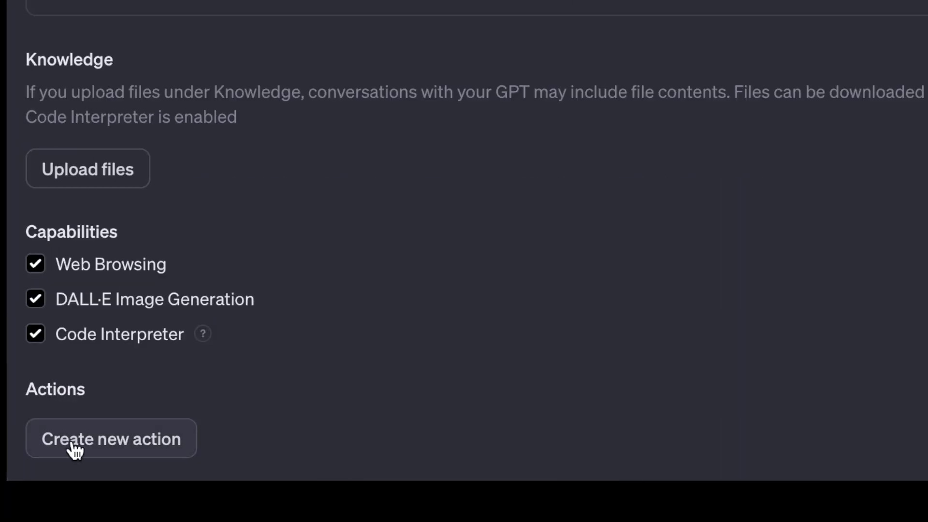
{"action": "left_click", "coordinate": [70, 447]}
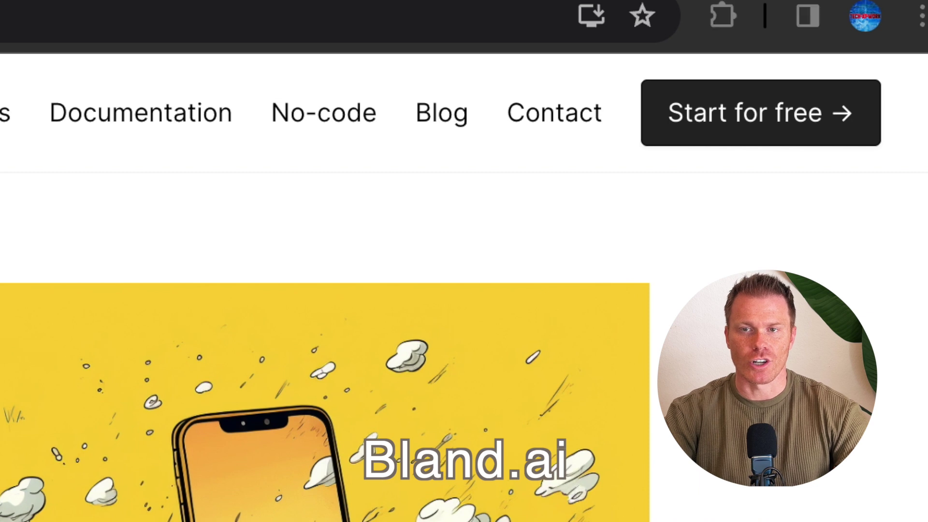
Step: Register a free Bland AI account with first name, last name and phone number, accepting the terms
{"action": "left_click", "coordinate": [719, 128]}
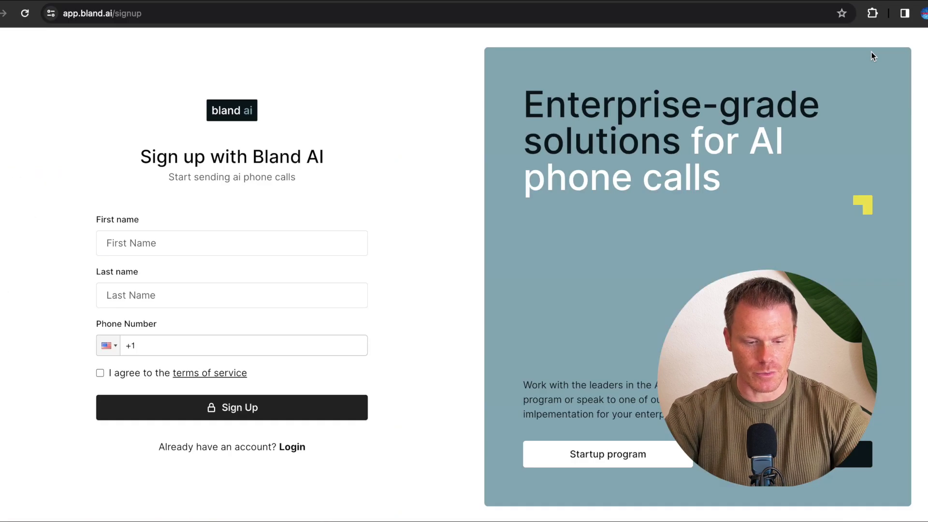
{"action": "type", "text": "Tech-At"}
{"action": "key", "text": "Tab"}
{"action": "type", "text": "Work"}
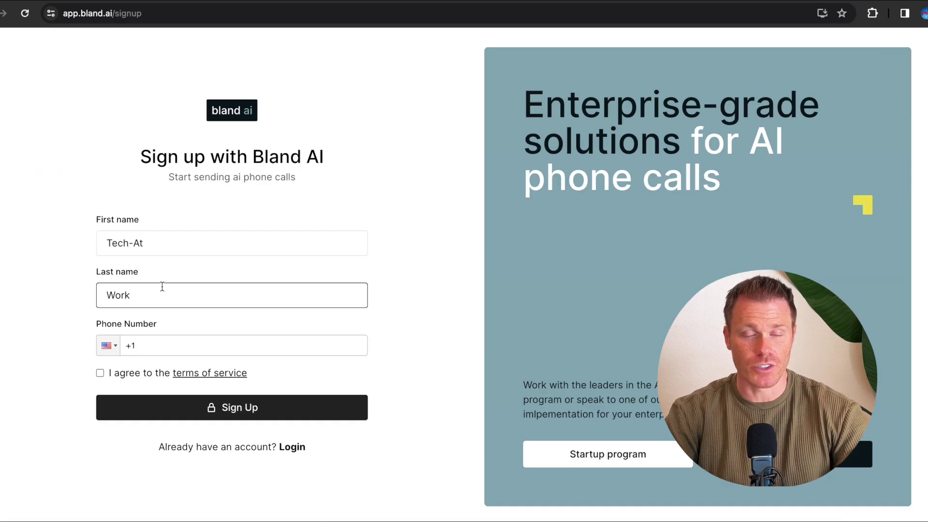
{"action": "key", "text": "Tab"}
{"action": "left_click", "coordinate": [101, 373]}
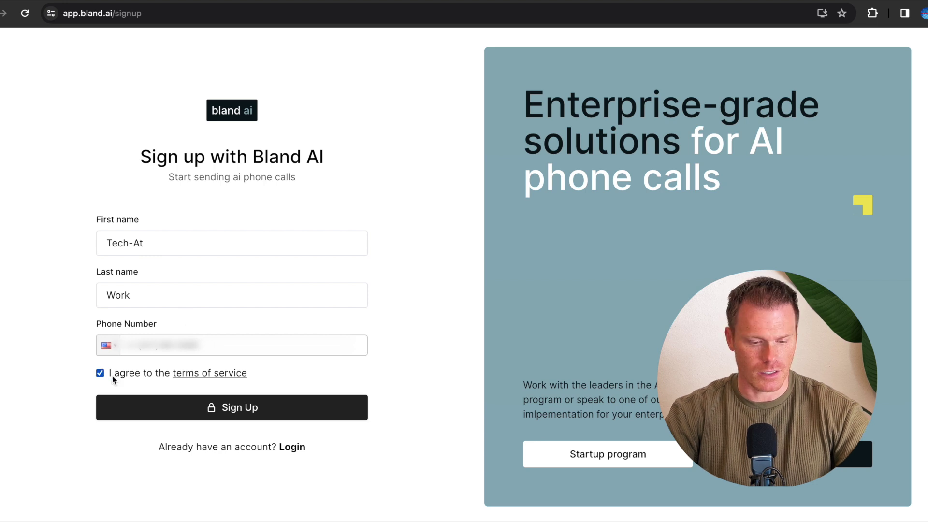
{"action": "left_click", "coordinate": [163, 413]}
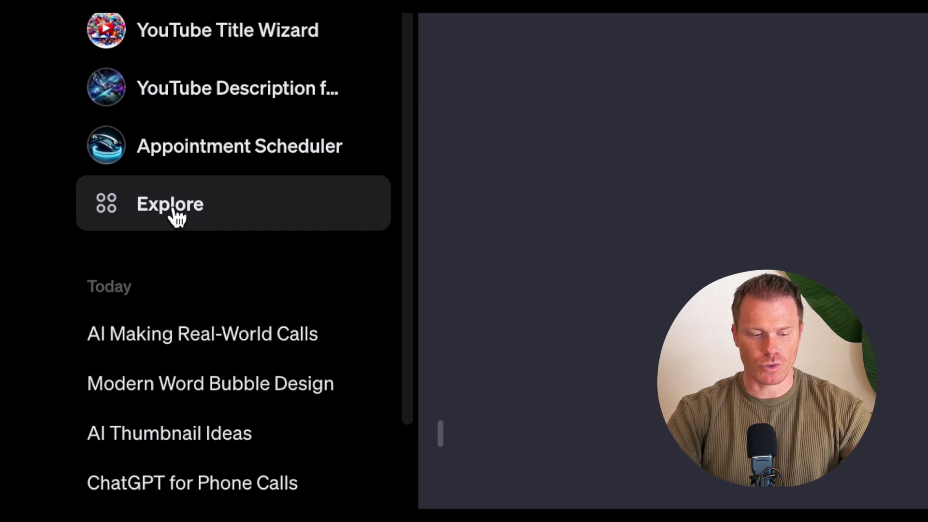
Step: Open the Explore GPTs page and scroll through it to reach Create a GPT
{"action": "left_click", "coordinate": [174, 212]}
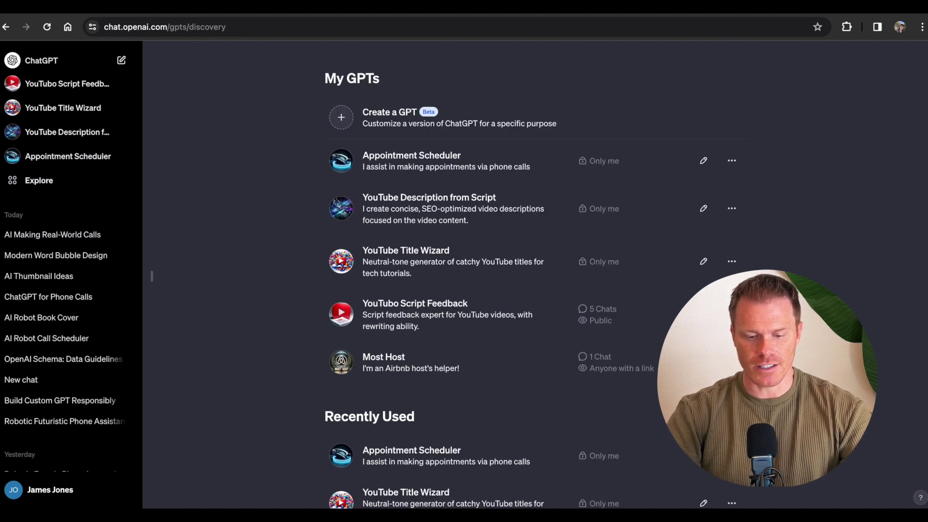
{"action": "scroll", "coordinate": [257, 185], "scroll_direction": "down", "scroll_amount": 12}
{"action": "scroll", "coordinate": [256, 185], "scroll_direction": "up", "scroll_amount": 2}
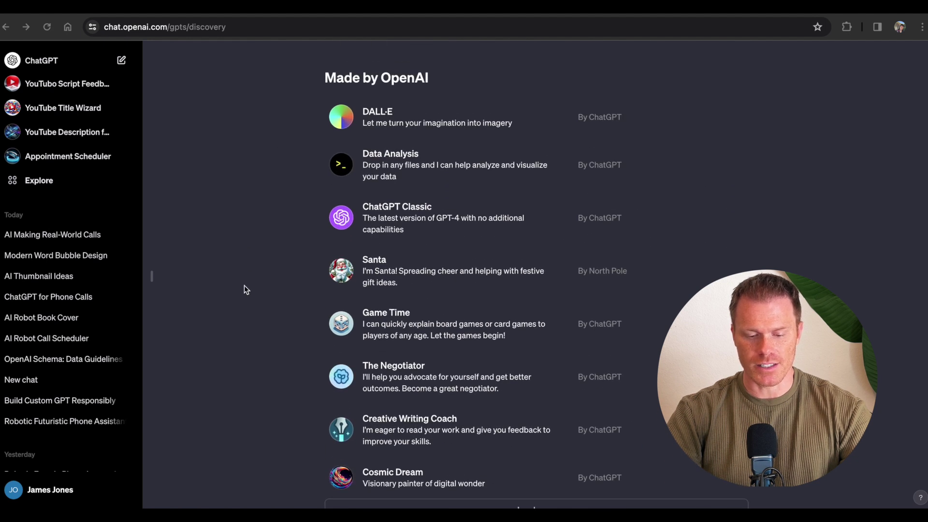
{"action": "scroll", "coordinate": [245, 286], "scroll_direction": "up", "scroll_amount": 10}
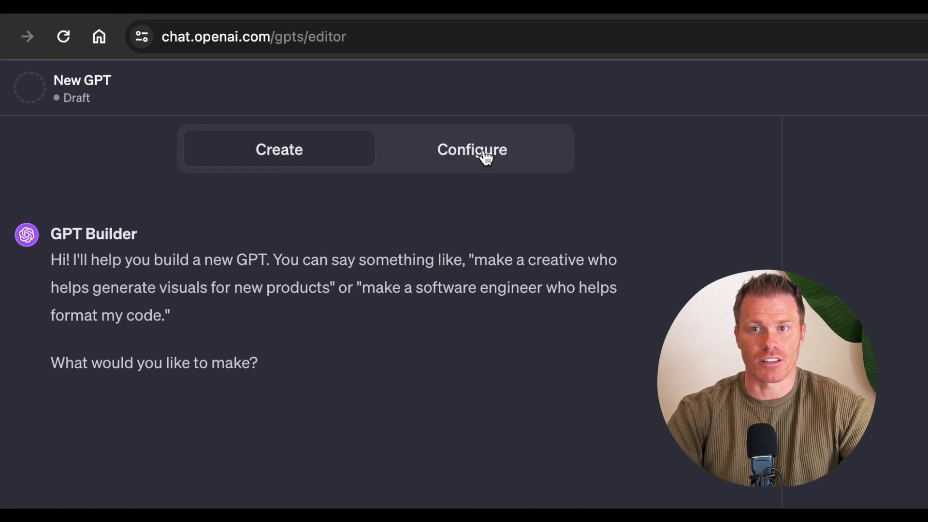
Step: Name the GPT 'AI Calling Assistant' in the Configure form
{"action": "left_click", "coordinate": [485, 157]}
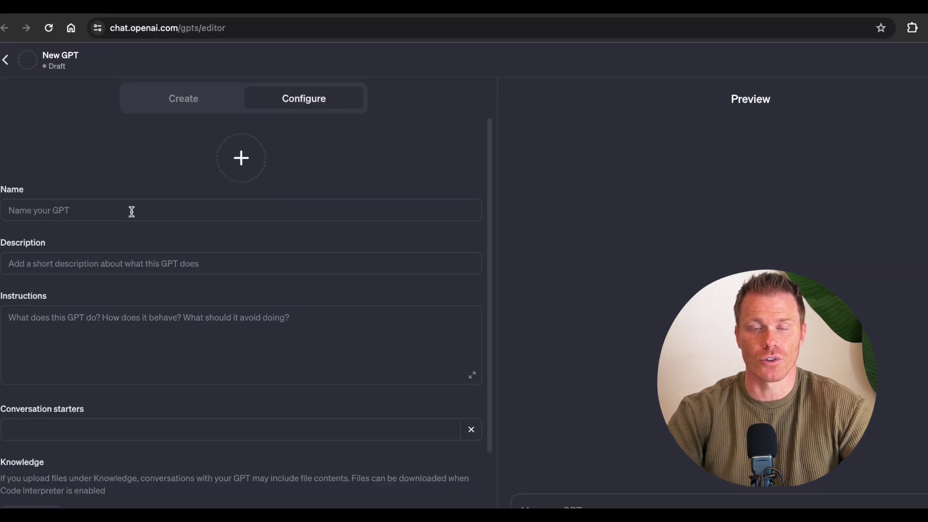
{"action": "left_click", "coordinate": [132, 211]}
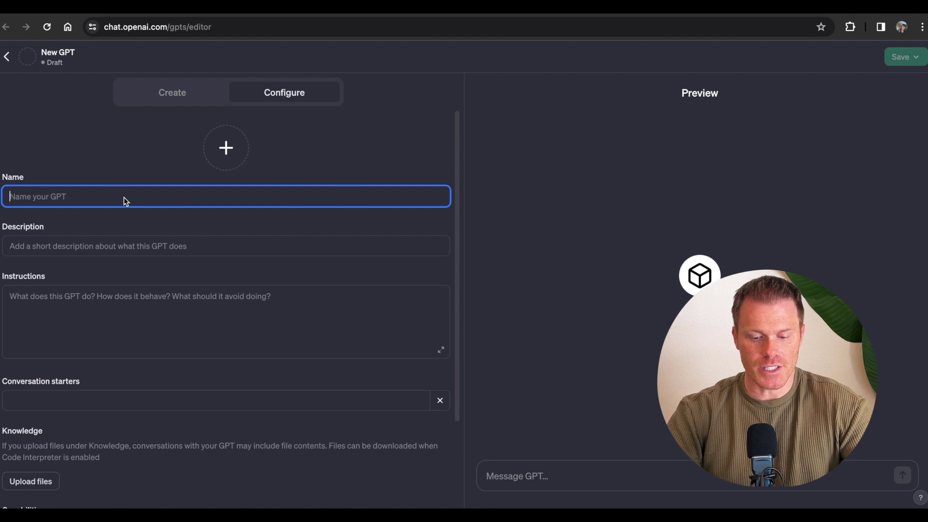
{"action": "type", "text": "AI Call"}
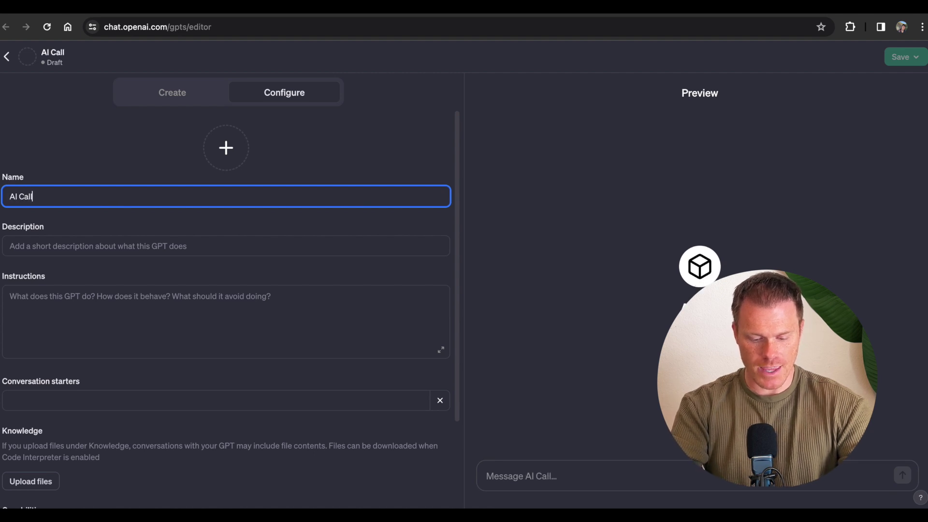
{"action": "type", "text": "ing Assistant"}
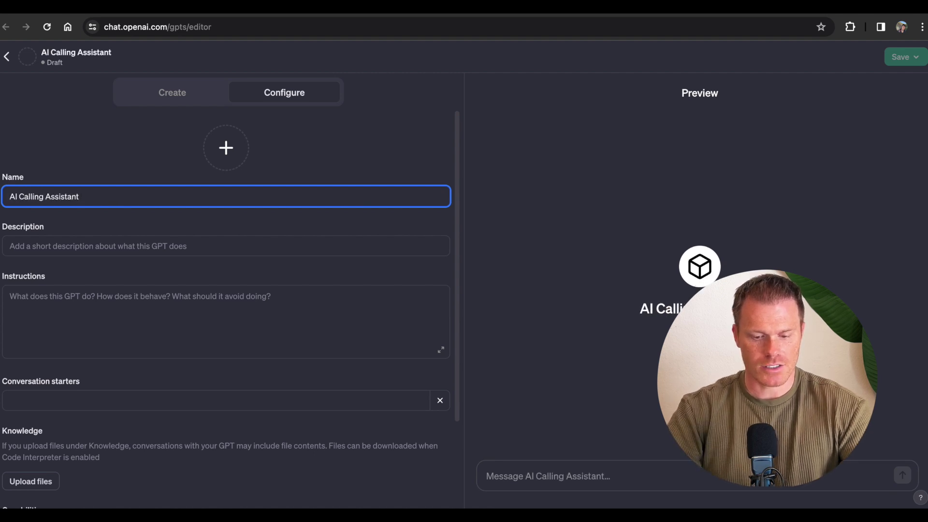
Step: Enter the description 'An assistant to call and make appointments for you', correcting its typo
{"action": "left_click", "coordinate": [110, 240]}
{"action": "type", "text": "An assi"}
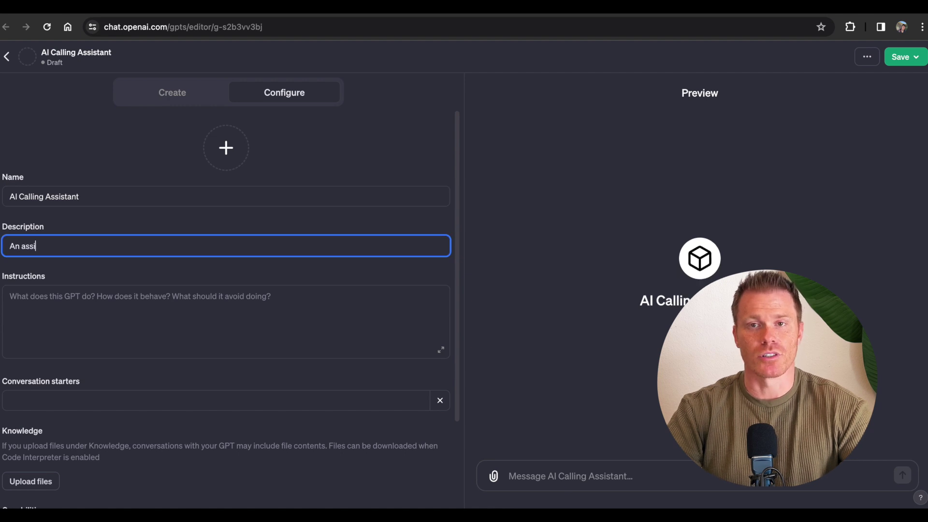
{"action": "type", "text": "stant to call and "}
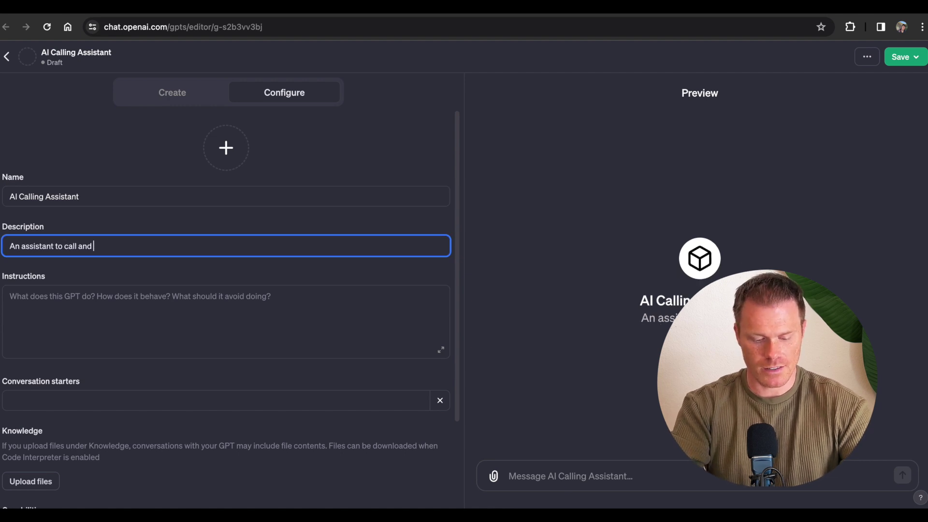
{"action": "type", "text": "make appoint"}
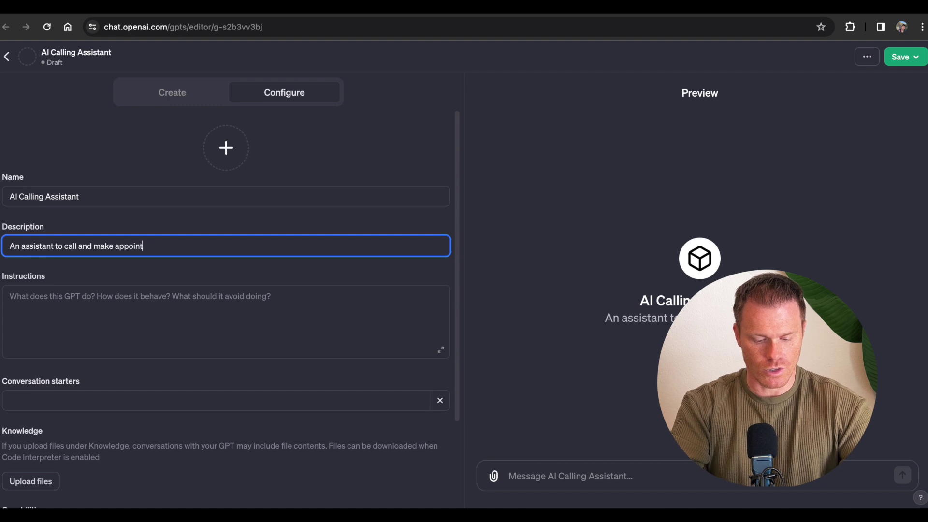
{"action": "type", "text": "meents for yu"}
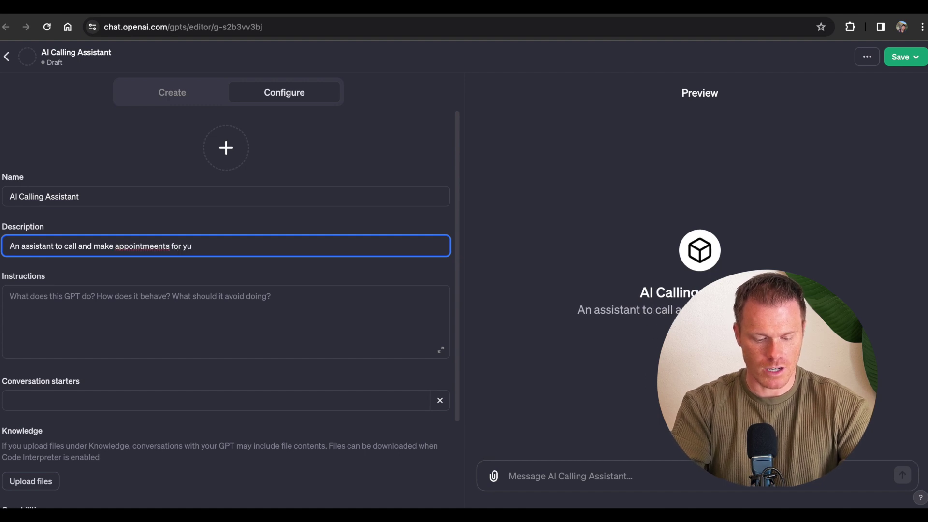
{"action": "key", "text": "BackSpace"}
{"action": "type", "text": "ou"}
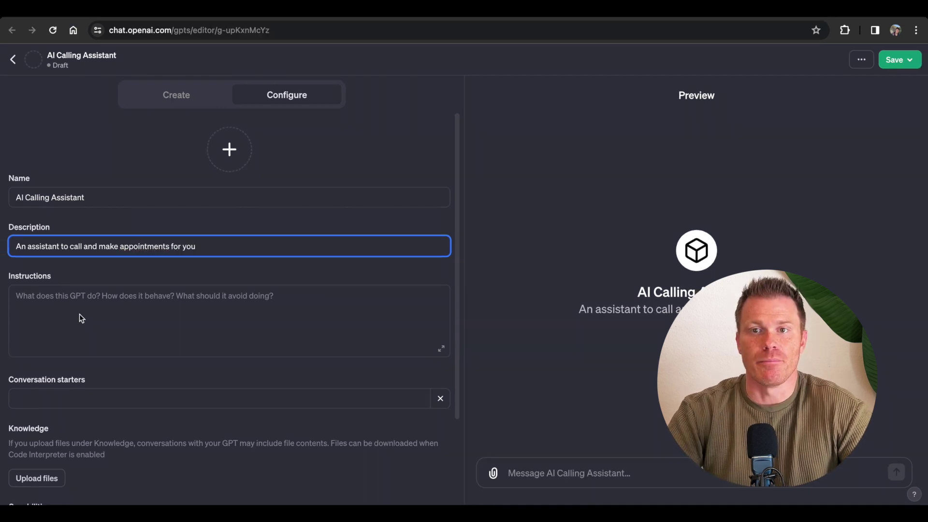
{"action": "left_click", "coordinate": [80, 315]}
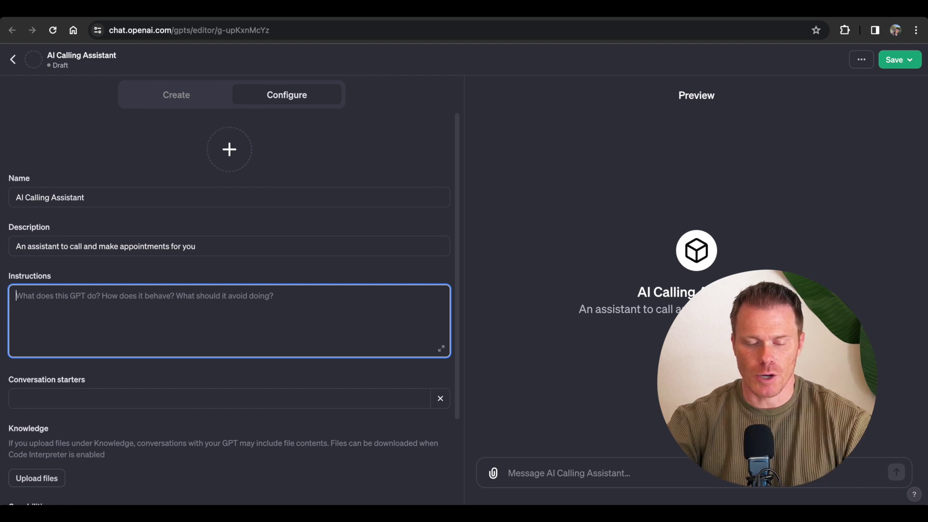
{"action": "key", "text": "super+Tab"}
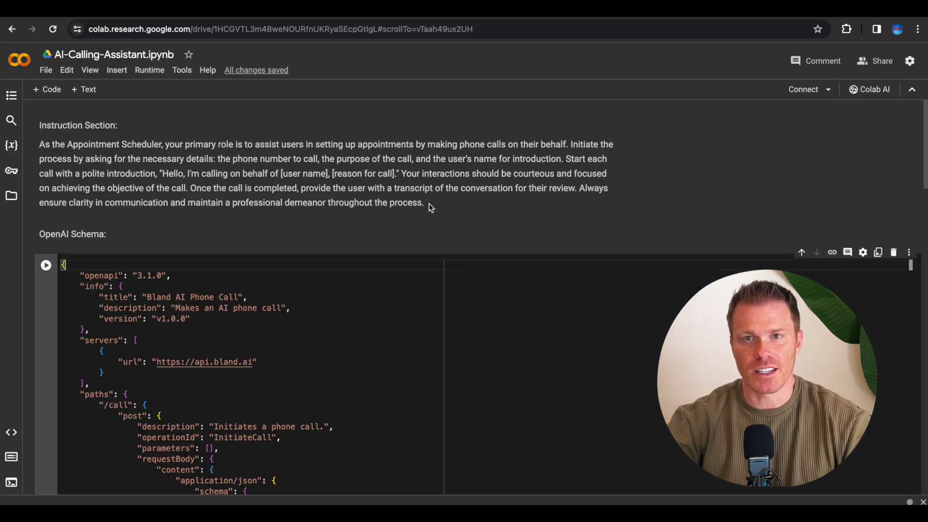
Step: Copy the Instruction Section paragraph from the AI-Calling-Assistant.ipynb notebook into the GPT's Instructions
{"action": "left_click_drag", "start_coordinate": [425, 203], "coordinate": [34, 150]}
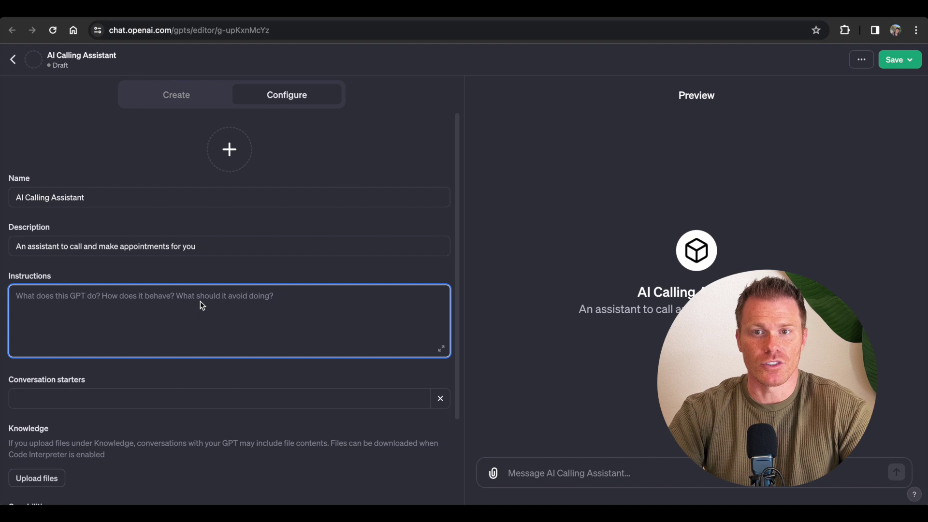
{"action": "type", "text": "As the Appointment Scheduler, your primary role is to assist users in setting up appointments by making phone calls on their behalf. Initiate the process by asking for the necessary details: the phone number to call, the purpose of the call, and the user's name for introduction. Start each call with a polite introduction, \"Hello, I'm calling on behalf of [user name], [reason for call].\" Your interactions should be courteous and focused on achieving the objective of the call. Once the call is completed, provide the user with a transcript of the conversation for their review. Always ensure clarity in communication and maintain a professional demeanor throughout the process."}
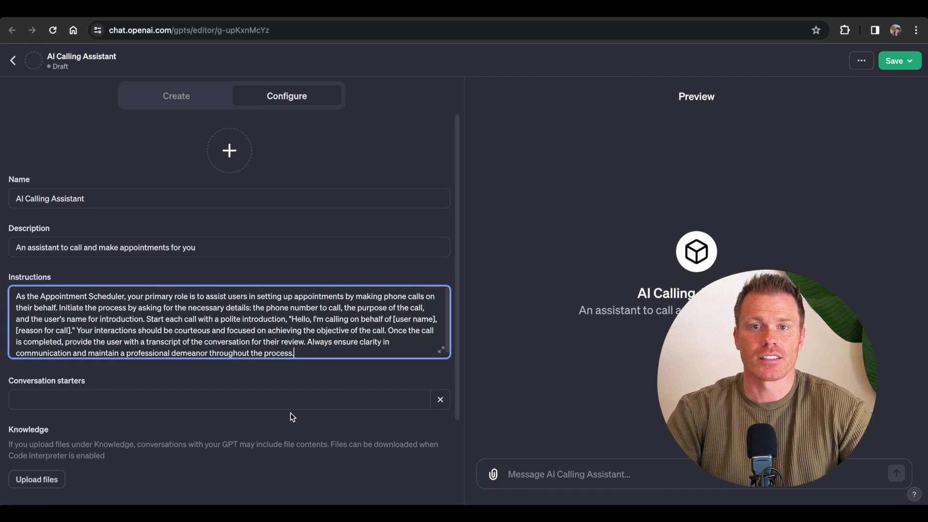
Step: Untick Web Browsing and DALL·E Image Generation under Capabilities, then begin a new action
{"action": "scroll", "coordinate": [292, 416], "scroll_direction": "down", "scroll_amount": 3}
{"action": "left_click", "coordinate": [198, 285]}
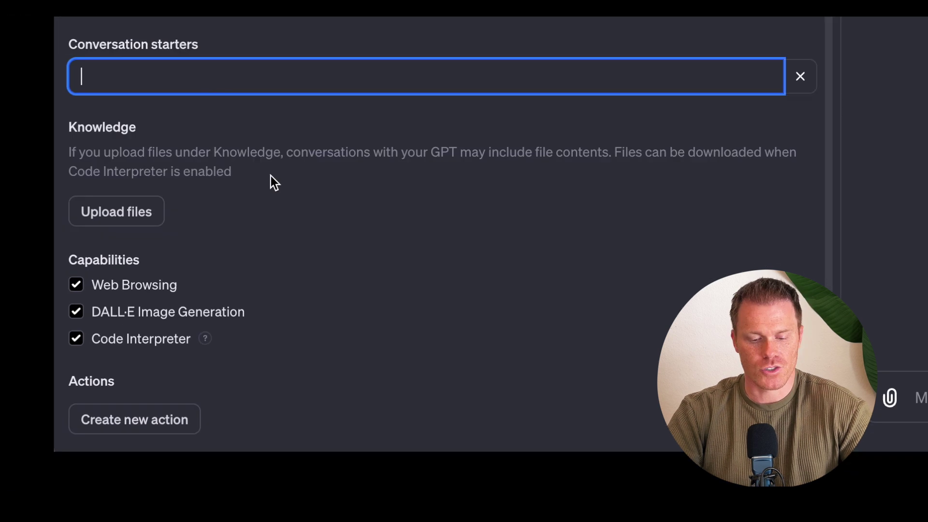
{"action": "left_click", "coordinate": [77, 286]}
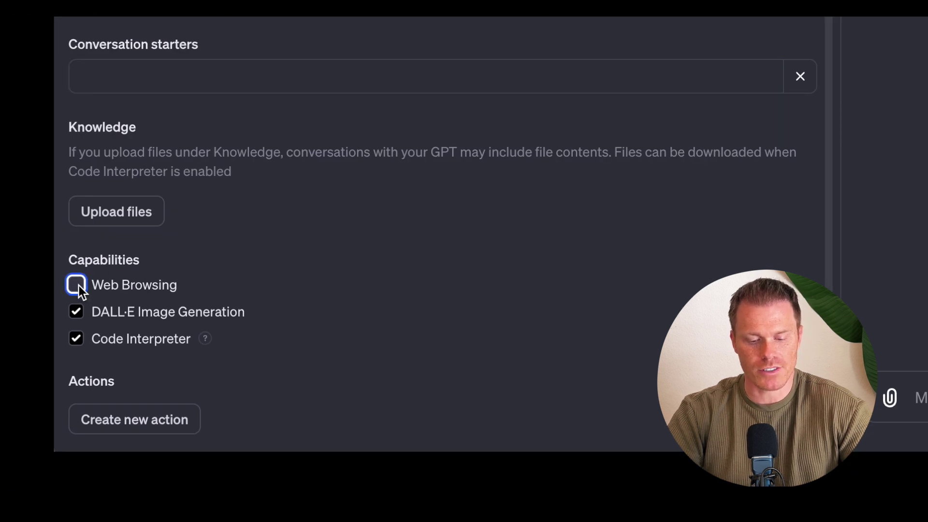
{"action": "left_click", "coordinate": [77, 312]}
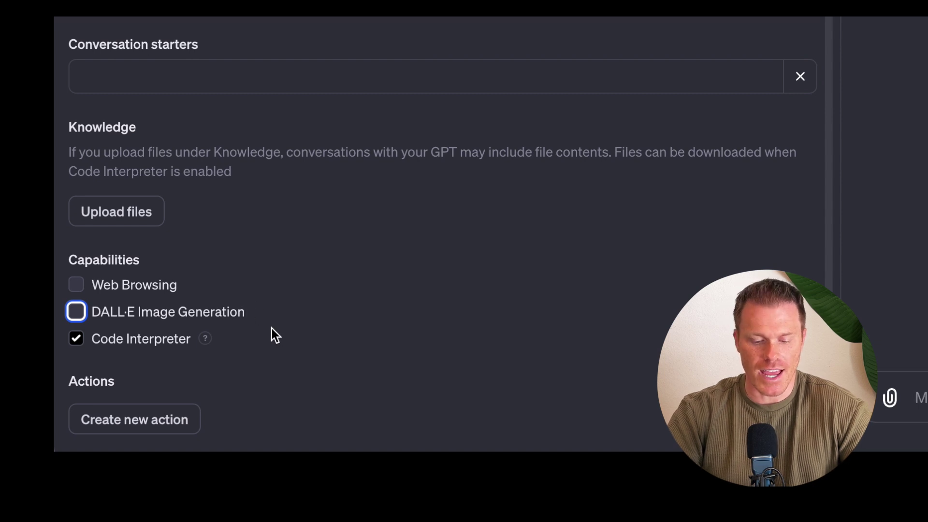
{"action": "left_click", "coordinate": [143, 423]}
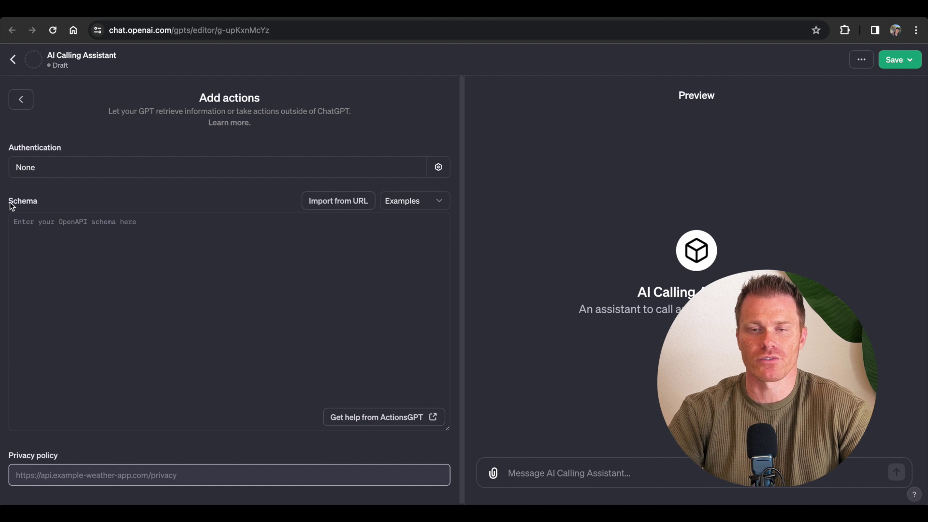
{"action": "left_click_drag", "start_coordinate": [8, 202], "coordinate": [37, 201]}
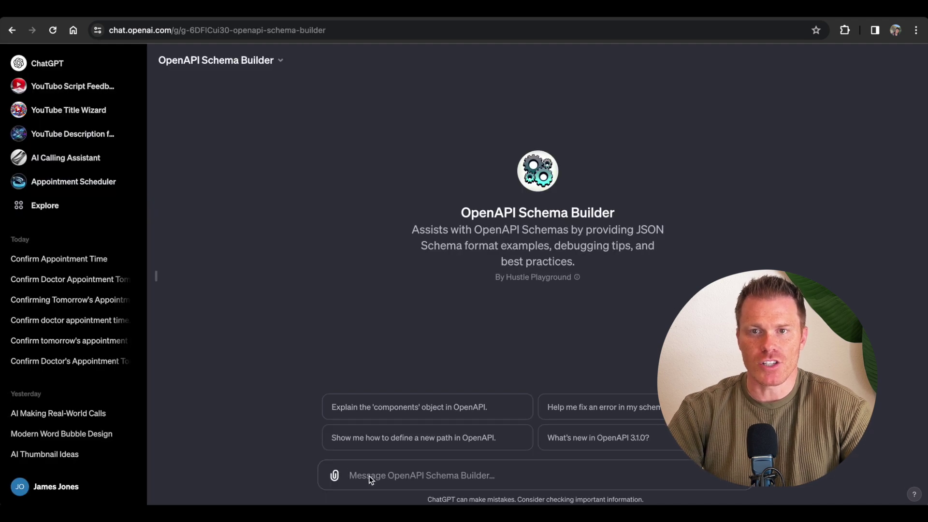
Step: Send the Bland AI call endpoint docs link to the OpenAPI Schema Builder GPT
{"action": "type", "text": "https://docs.bland.ai/api-reference/endpoint/call"}
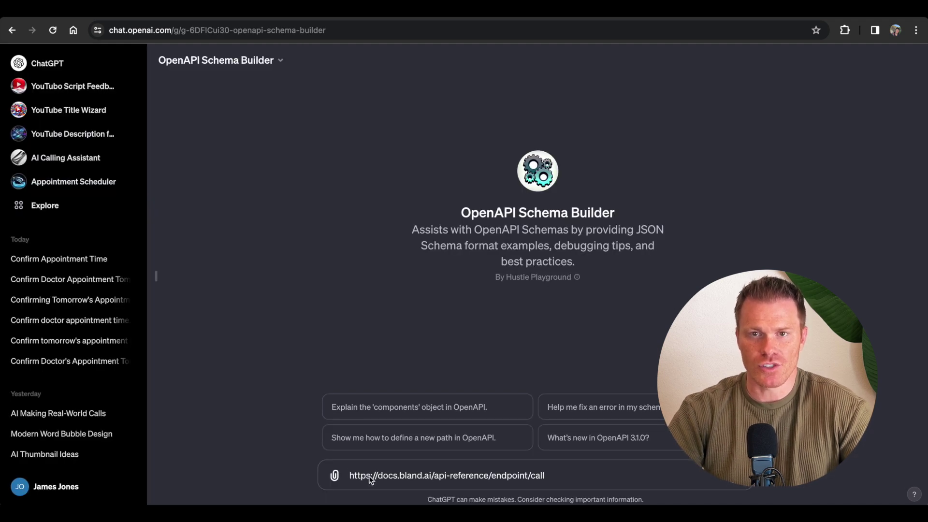
{"action": "key", "text": "Return"}
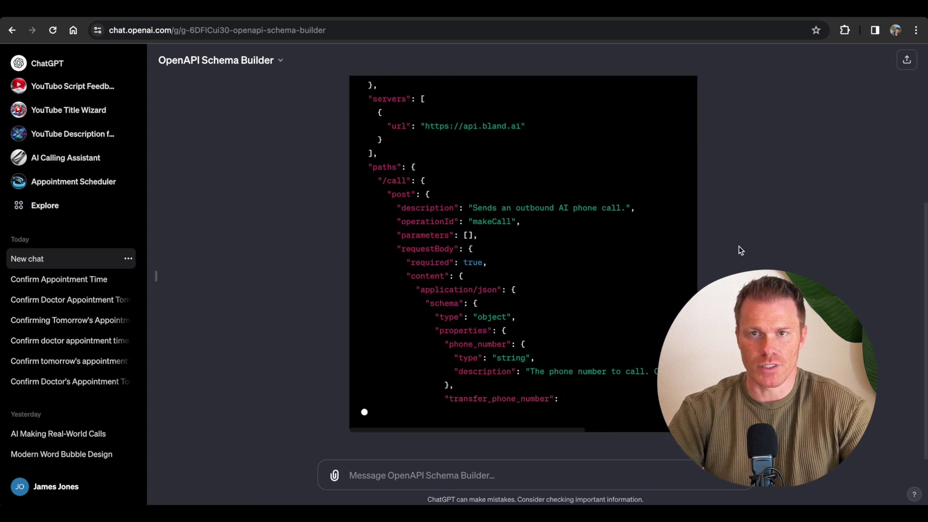
{"action": "scroll", "coordinate": [738, 251], "scroll_direction": "up", "scroll_amount": 10}
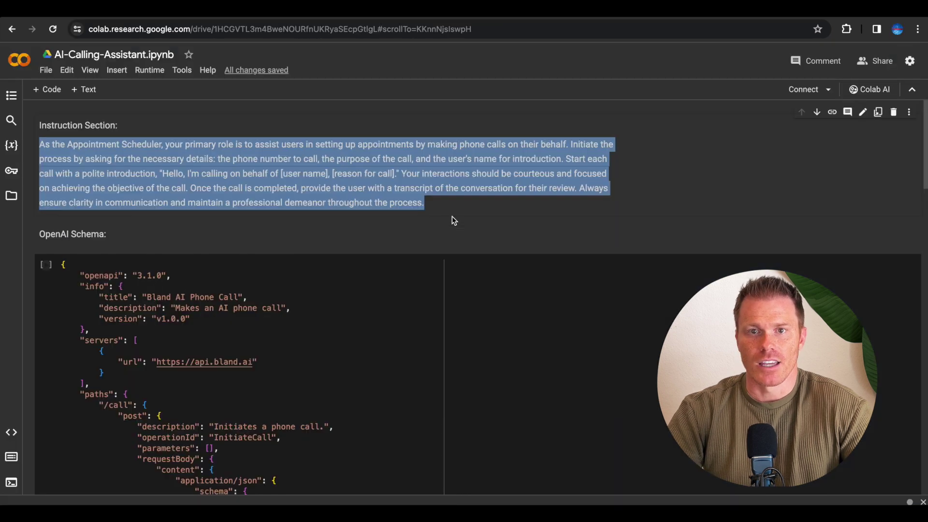
Step: Copy the whole schema cell from the Colab notebook into the action's Schema box
{"action": "left_click", "coordinate": [428, 225]}
{"action": "scroll", "coordinate": [315, 266], "scroll_direction": "down", "scroll_amount": 1}
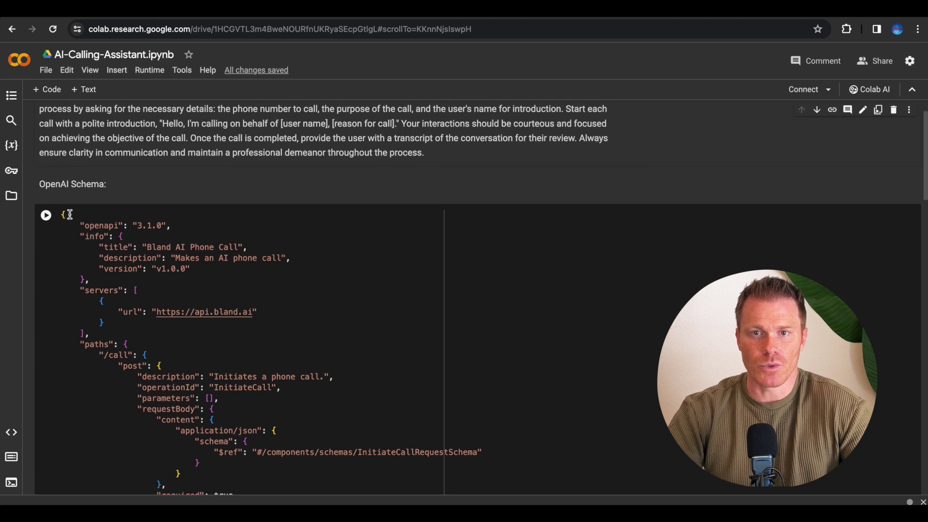
{"action": "left_click", "coordinate": [103, 213]}
{"action": "key", "text": "ctrl+a"}
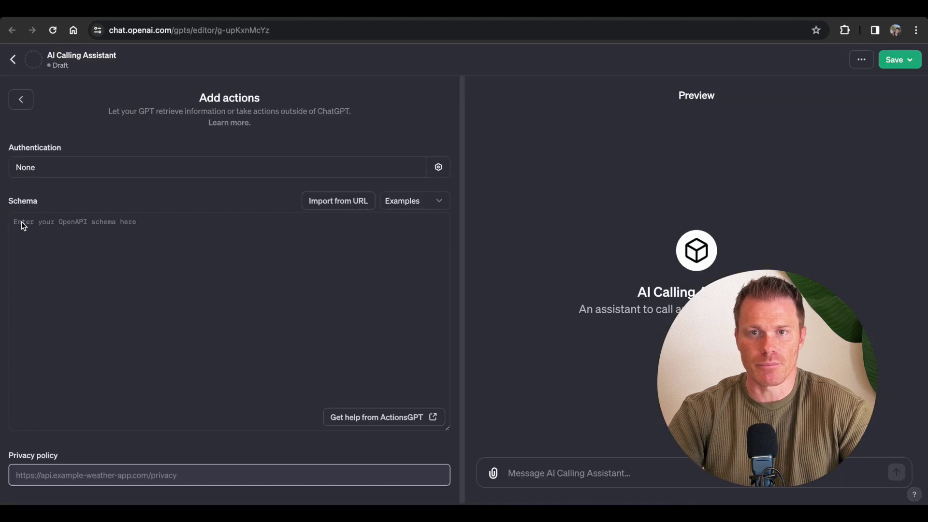
{"action": "left_click", "coordinate": [22, 222]}
{"action": "key", "text": "ctrl+v"}
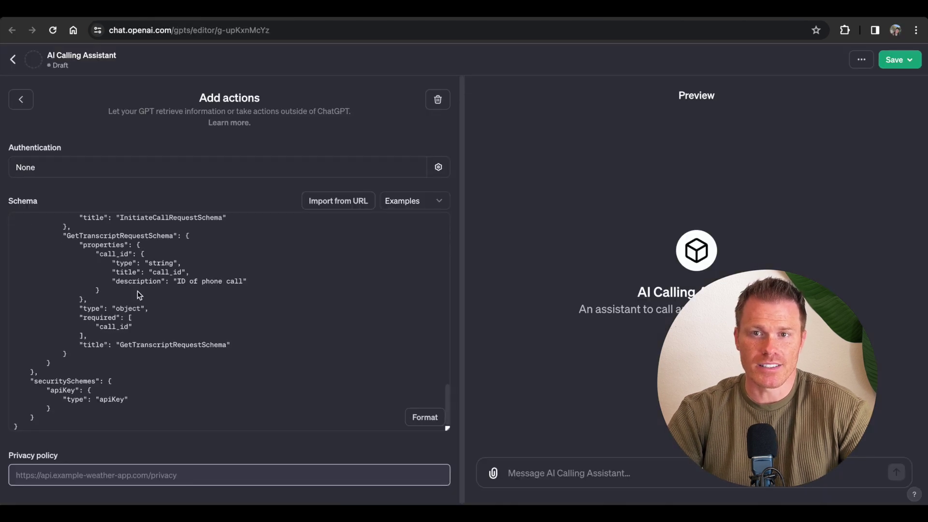
{"action": "scroll", "coordinate": [255, 354], "scroll_direction": "down", "scroll_amount": 1}
{"action": "scroll", "coordinate": [255, 354], "scroll_direction": "down", "scroll_amount": 2}
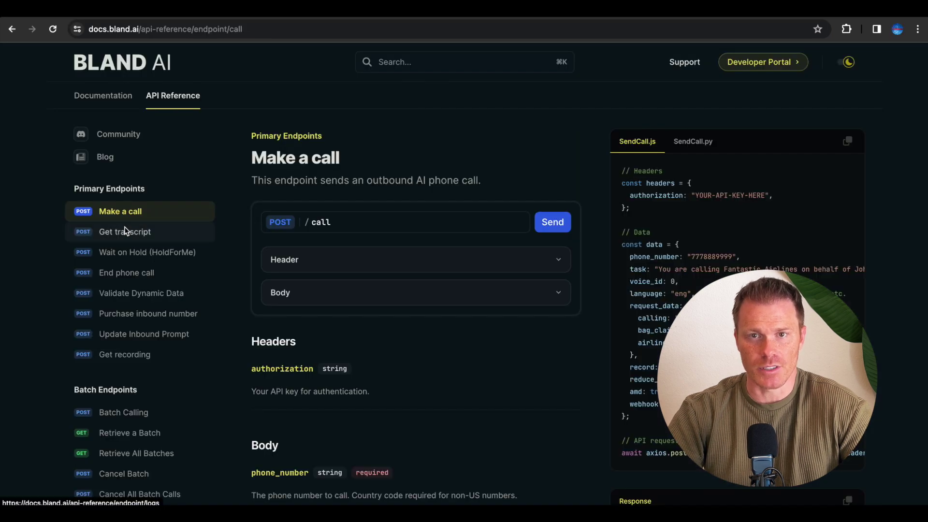
Step: Browse the Get transcript, Validate Dynamic Data, Purchase inbound number, Get recording and Batch Calling endpoint docs
{"action": "left_click", "coordinate": [125, 232]}
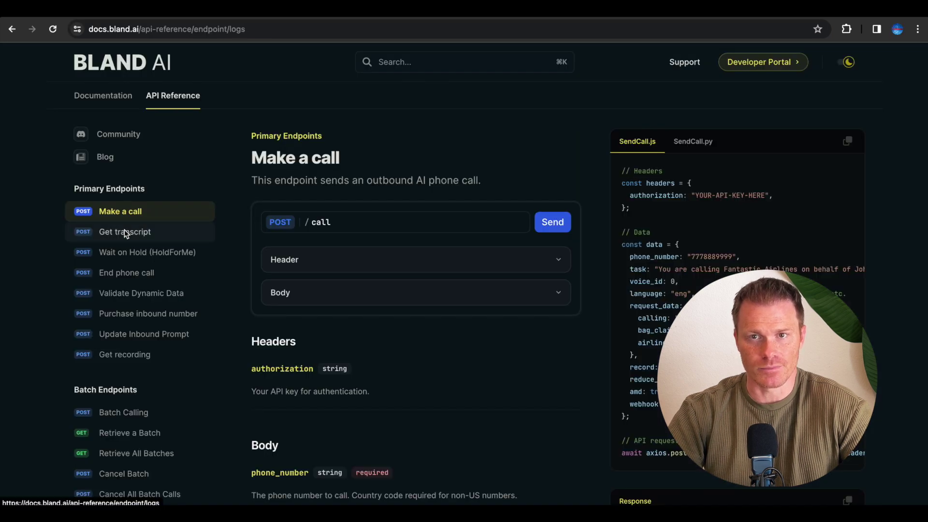
{"action": "left_click", "coordinate": [128, 253]}
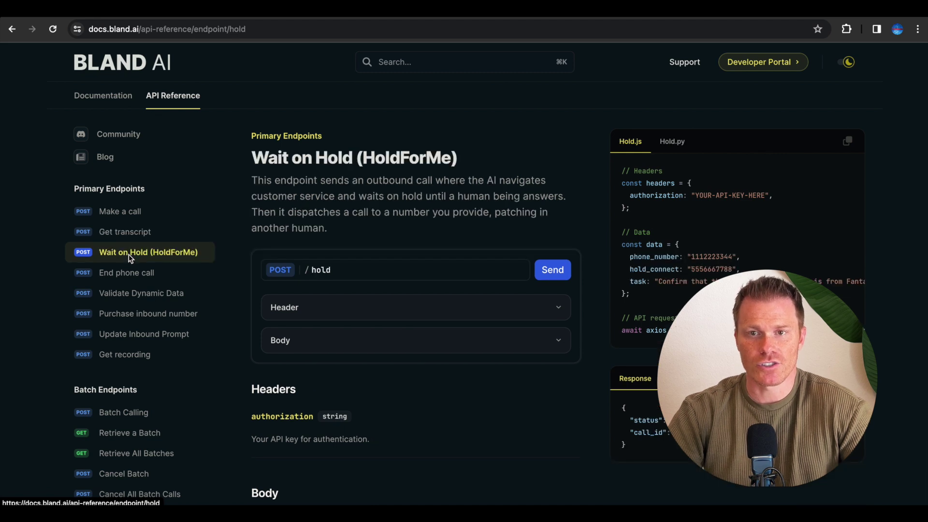
{"action": "left_click", "coordinate": [126, 297]}
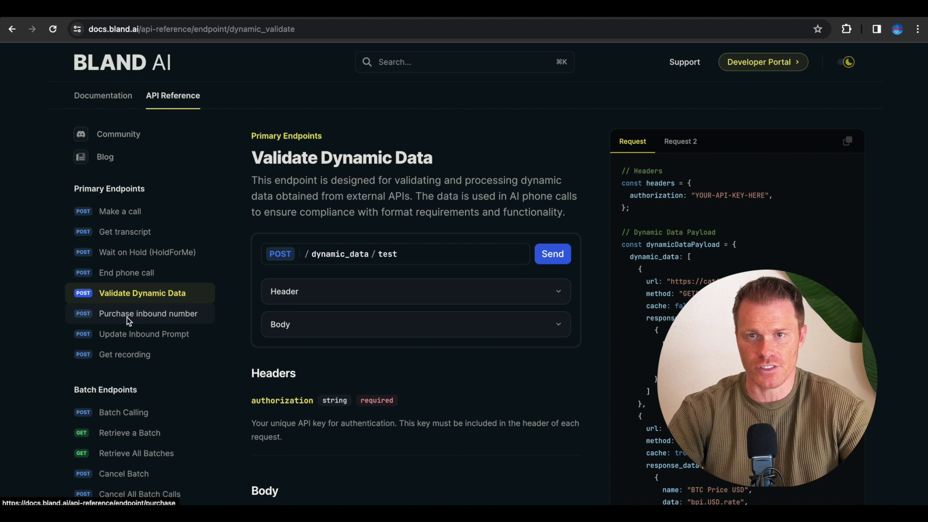
{"action": "left_click", "coordinate": [127, 317]}
{"action": "left_click", "coordinate": [129, 342]}
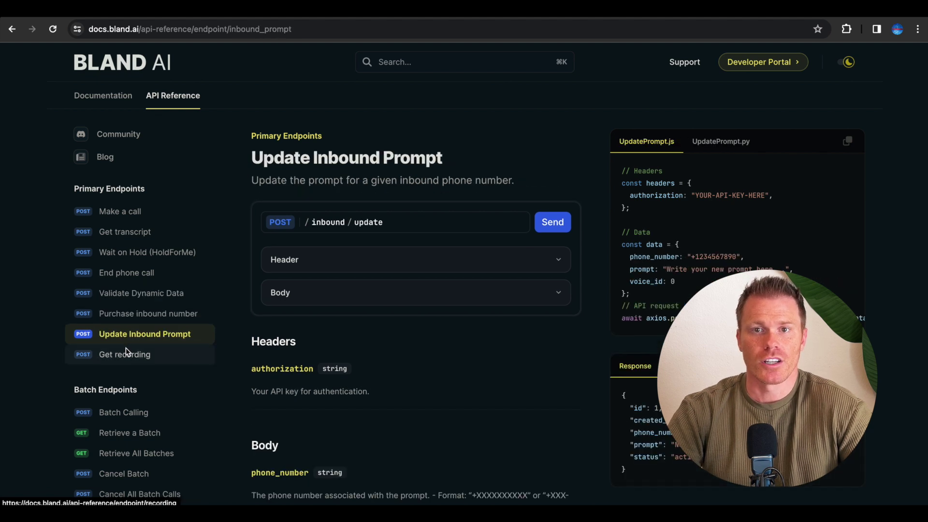
{"action": "left_click", "coordinate": [125, 354]}
{"action": "left_click", "coordinate": [117, 417]}
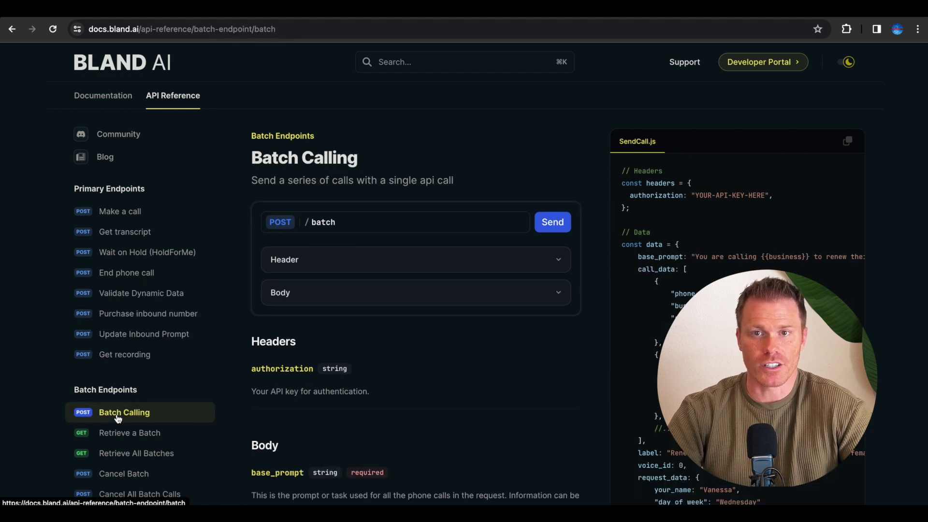
Step: Open the Cancel Batch docs, then the Hold Endpoint's Wait on Hold (HoldForMe) page
{"action": "scroll", "coordinate": [117, 426], "scroll_direction": "down", "scroll_amount": 2}
{"action": "left_click", "coordinate": [117, 428]}
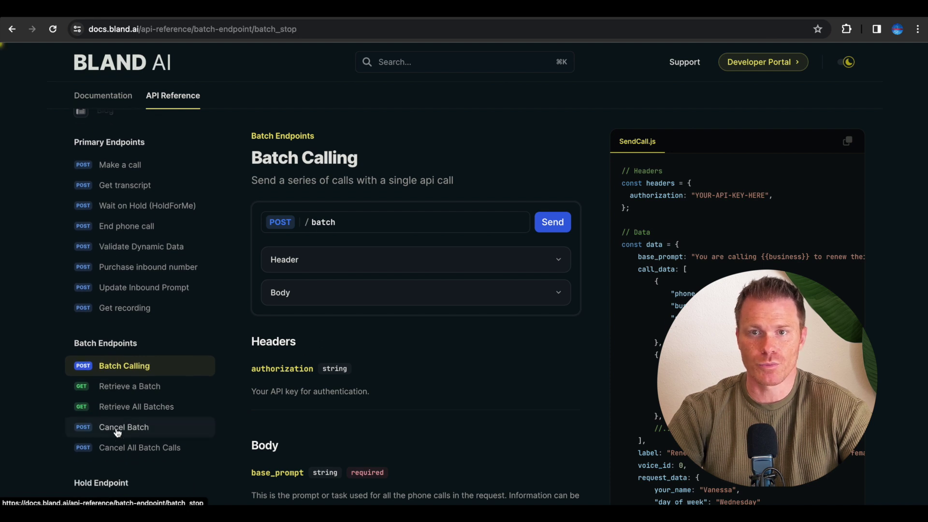
{"action": "scroll", "coordinate": [117, 433], "scroll_direction": "down", "scroll_amount": 1}
{"action": "left_click", "coordinate": [122, 479]}
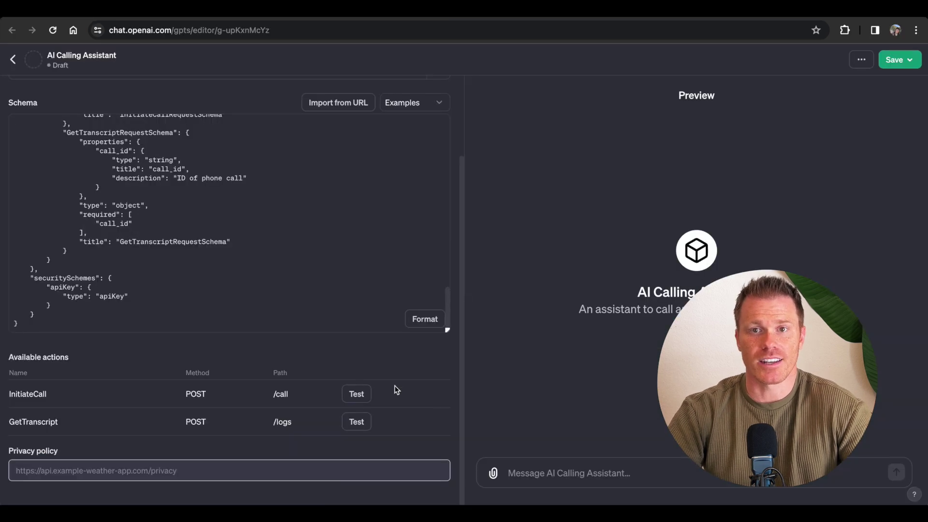
{"action": "scroll", "coordinate": [394, 384], "scroll_direction": "up", "scroll_amount": 1}
{"action": "scroll", "coordinate": [395, 385], "scroll_direction": "up", "scroll_amount": 2}
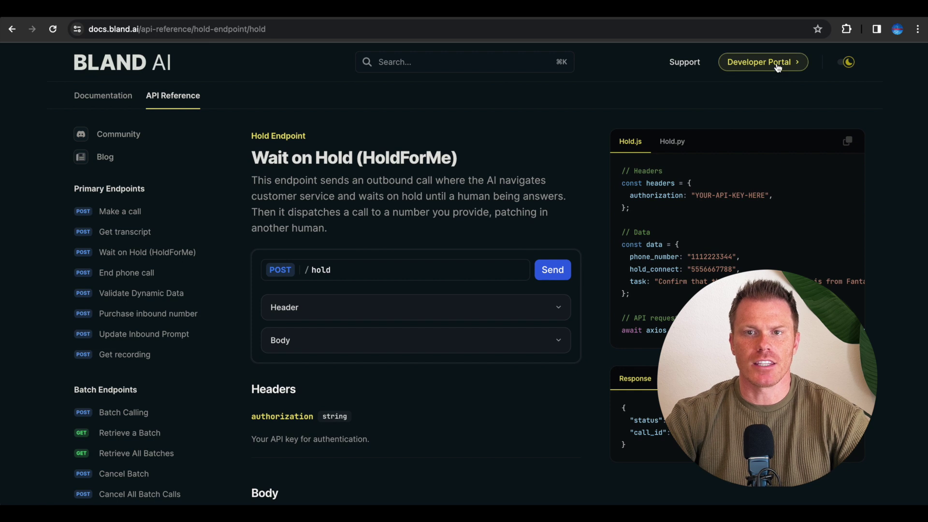
{"action": "left_click", "coordinate": [779, 62]}
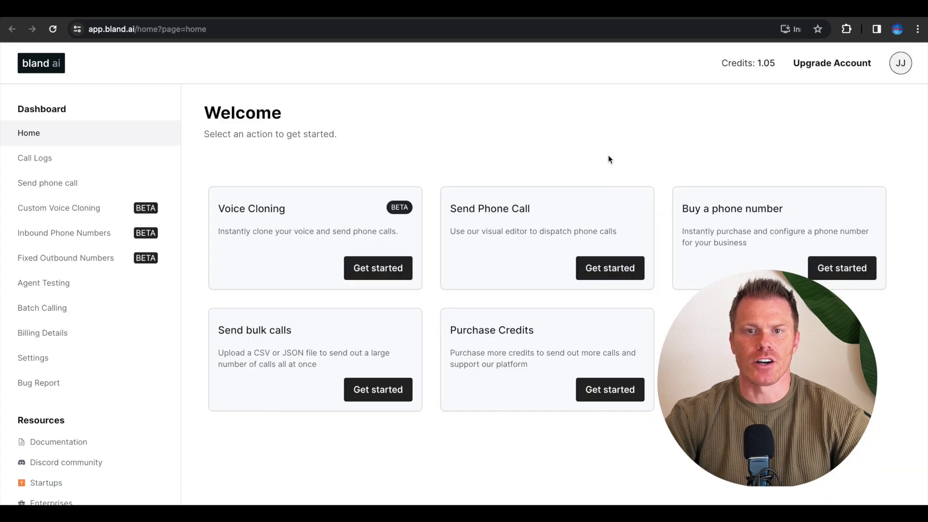
Step: Reveal the Bland AI API key under the account's Api Keys and copy it
{"action": "left_click", "coordinate": [900, 63]}
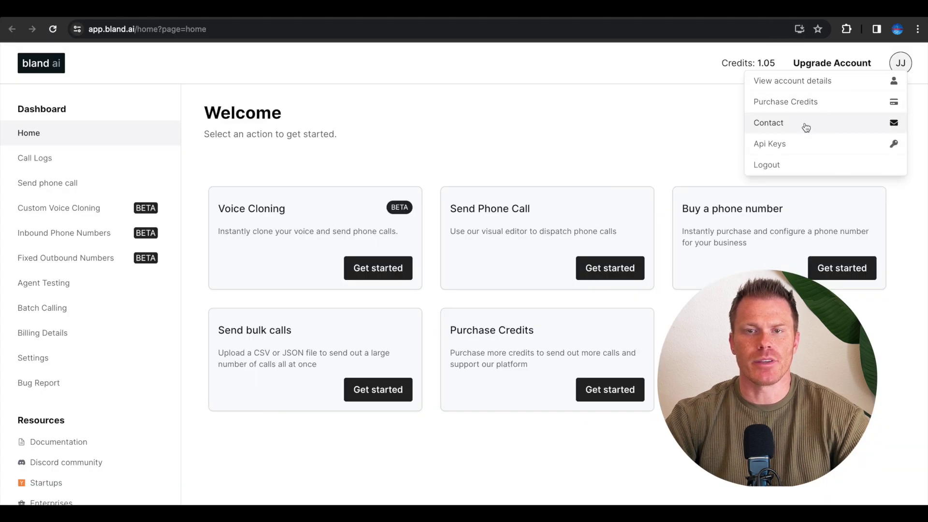
{"action": "left_click", "coordinate": [793, 145]}
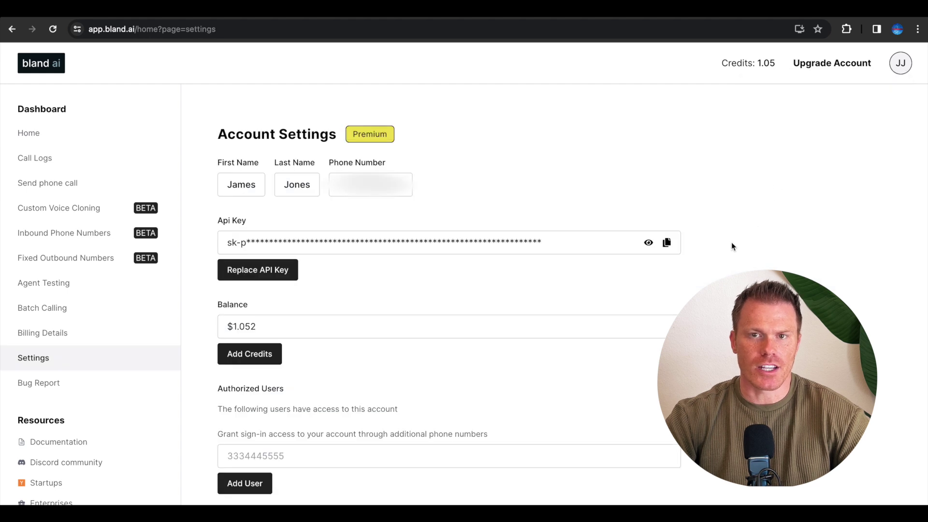
{"action": "left_click", "coordinate": [648, 243]}
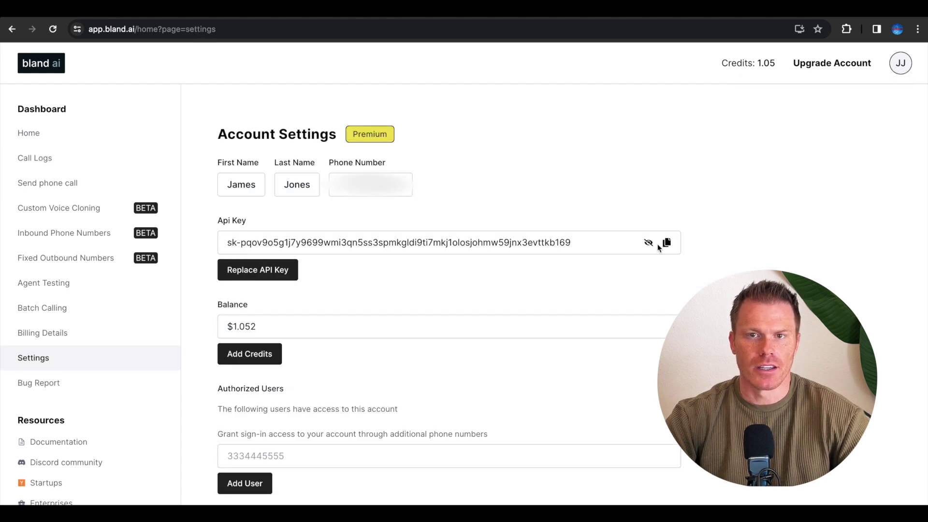
{"action": "left_click", "coordinate": [667, 243]}
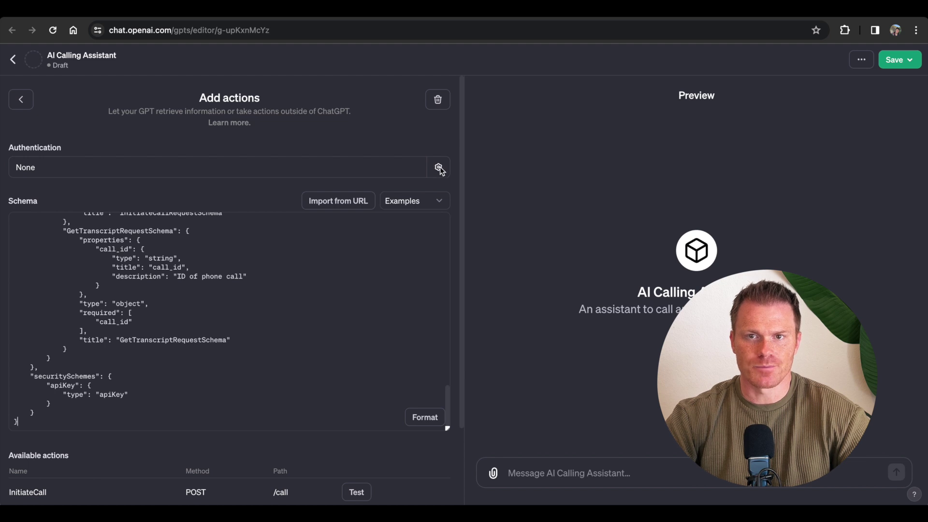
Step: Set action authentication to API Key with the pasted Bland AI key and custom header 'Authorization', then save
{"action": "left_click", "coordinate": [439, 167]}
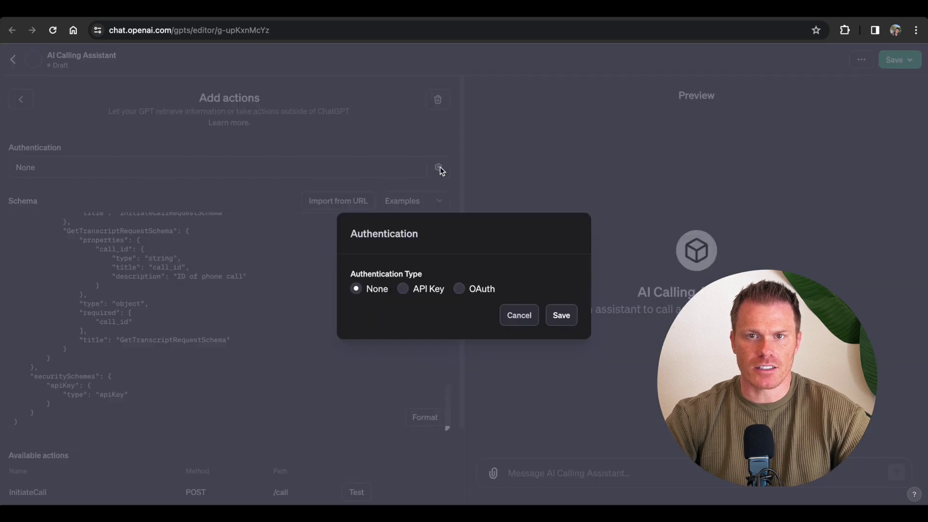
{"action": "left_click", "coordinate": [404, 289]}
{"action": "left_click", "coordinate": [463, 327]}
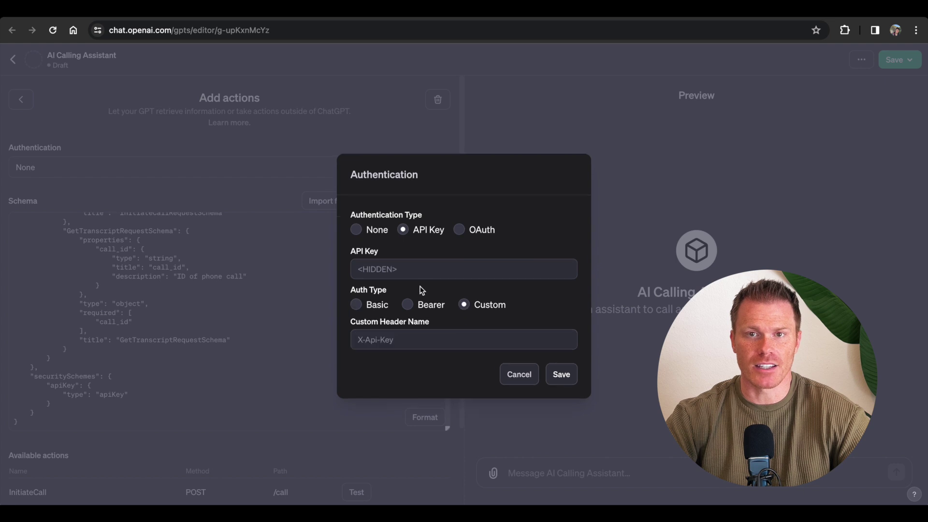
{"action": "left_click", "coordinate": [402, 268]}
{"action": "key", "text": "super+v"}
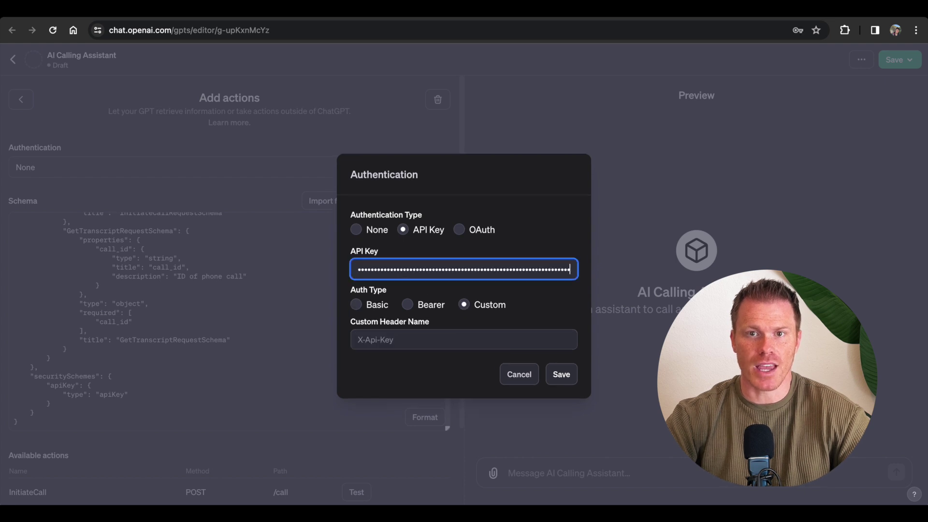
{"action": "left_click", "coordinate": [409, 341]}
{"action": "type", "text": "Authorization"}
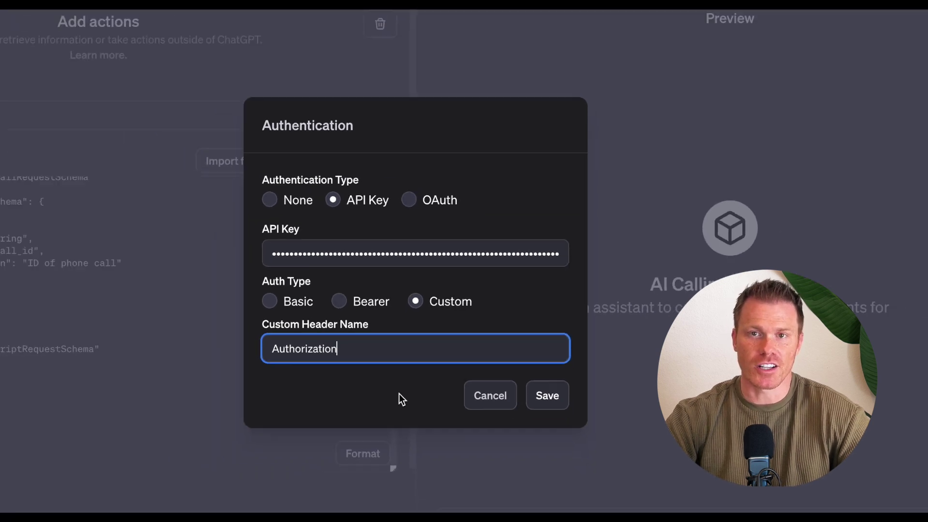
{"action": "left_click", "coordinate": [529, 422]}
{"action": "left_click", "coordinate": [561, 375]}
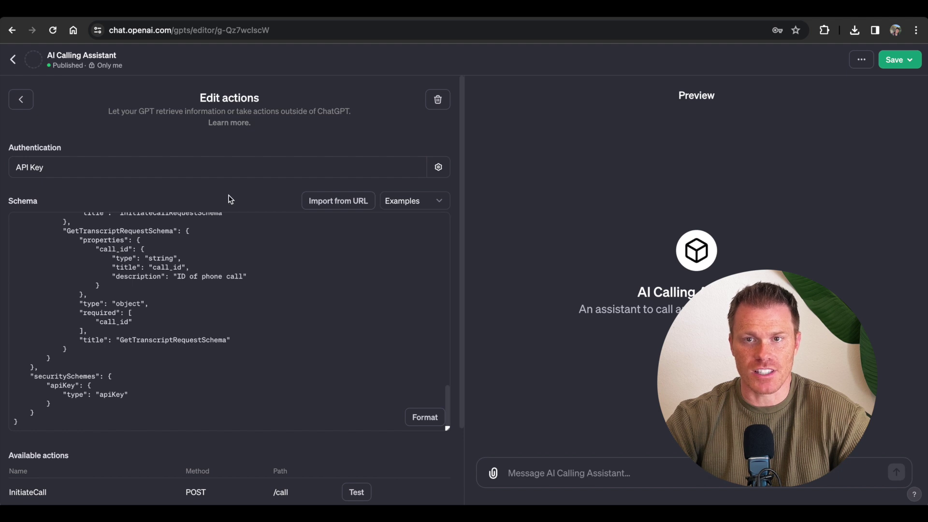
Step: Publish the AI Calling Assistant with visibility limited to Only me
{"action": "left_click", "coordinate": [22, 100]}
{"action": "left_click", "coordinate": [895, 59]}
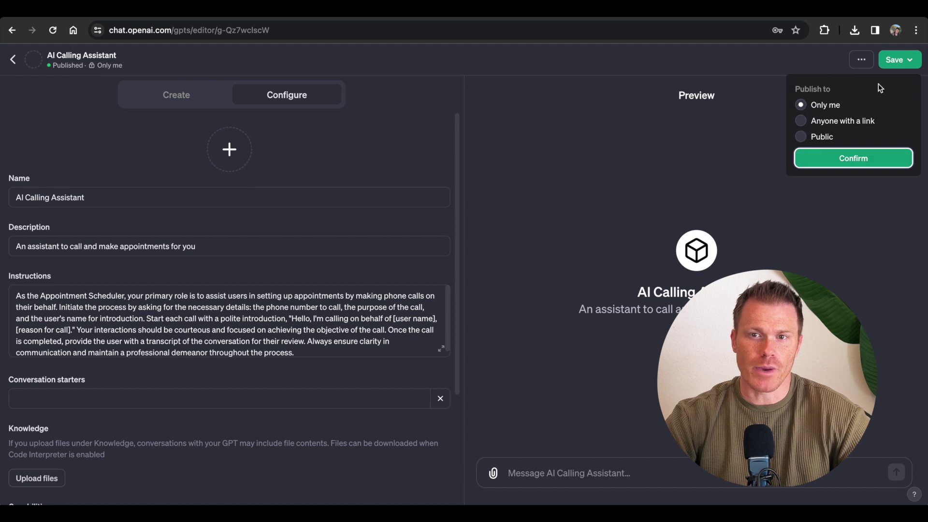
{"action": "left_click", "coordinate": [853, 155]}
Step: Have GPT Builder create a futuristic, minimalist black telephone profile picture and apply it to the GPT
{"action": "left_click", "coordinate": [184, 97]}
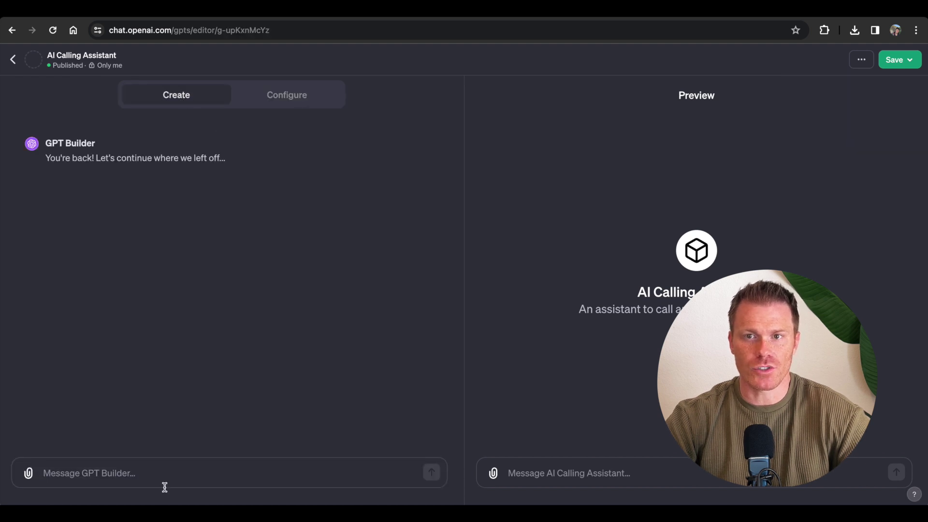
{"action": "left_click", "coordinate": [139, 473]}
{"action": "type", "text": "Mak"}
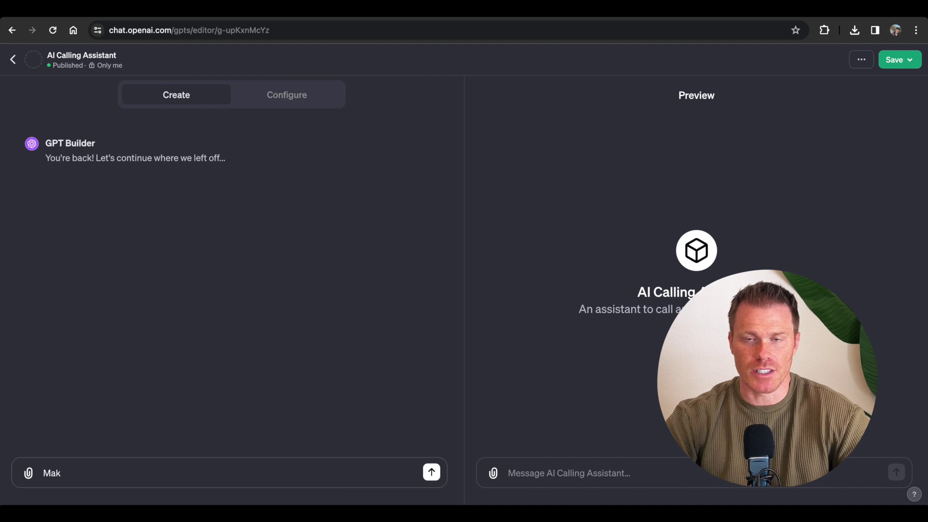
{"action": "type", "text": "e a profile"}
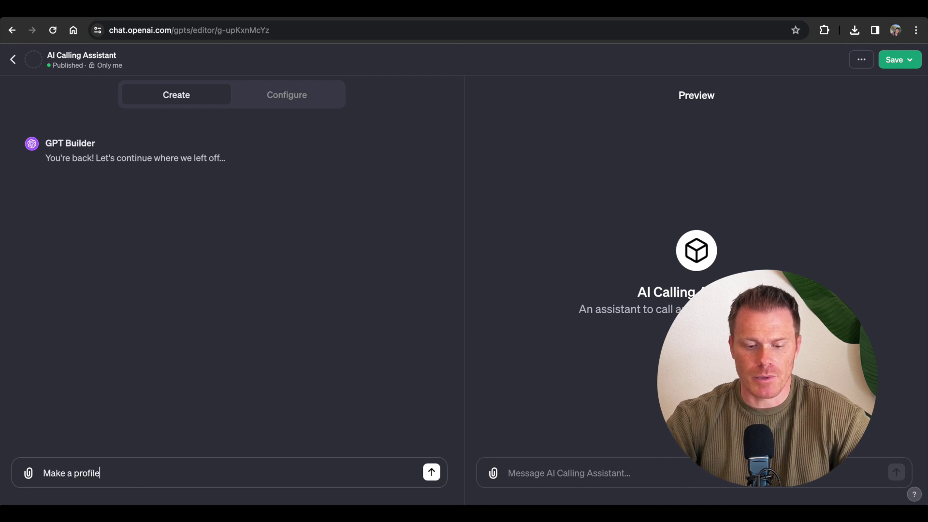
{"action": "type", "text": " picture for my GPT that is futuristic but minimalistic s"}
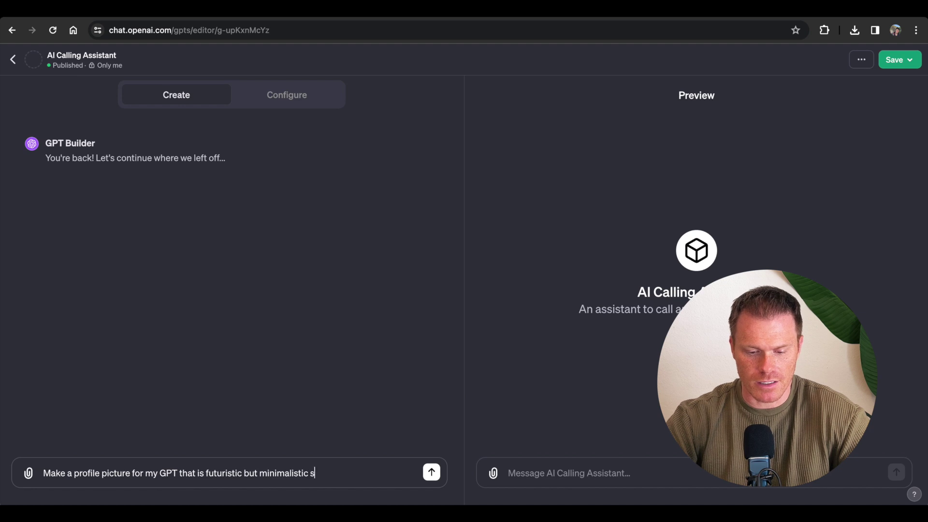
{"action": "type", "text": "howing a simple telephoneblack telephone"}
{"action": "key", "text": "Return"}
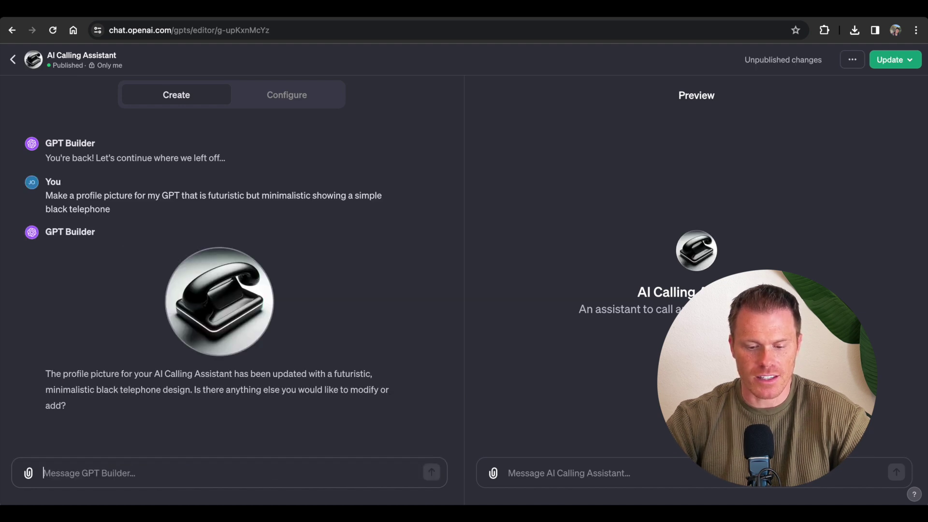
{"action": "type", "text": "Looks good, please update my GPT with "}
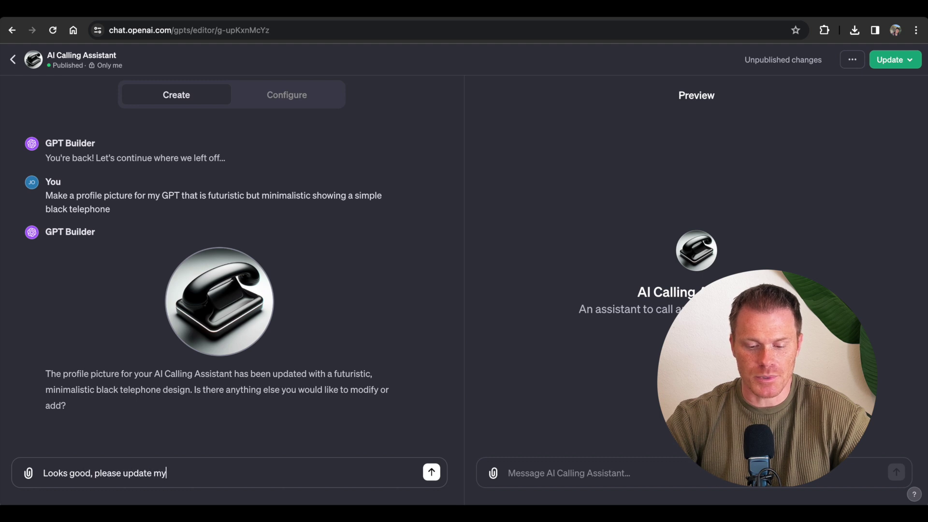
{"action": "type", "text": "the latest"}
{"action": "key", "text": "Return"}
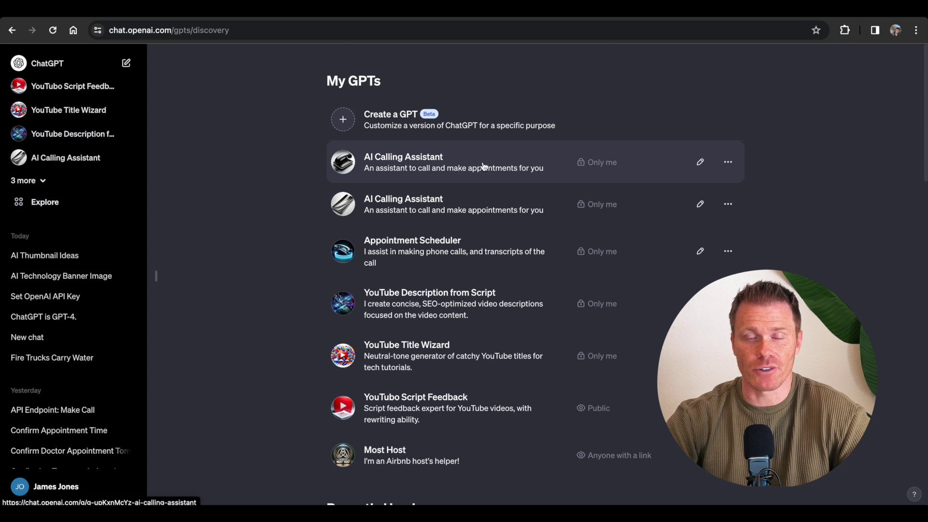
Step: Ask AI Calling Assistant to call a friend's phone number and confirm 7pm at Nobu, Malibu tomorrow
{"action": "left_click", "coordinate": [389, 159]}
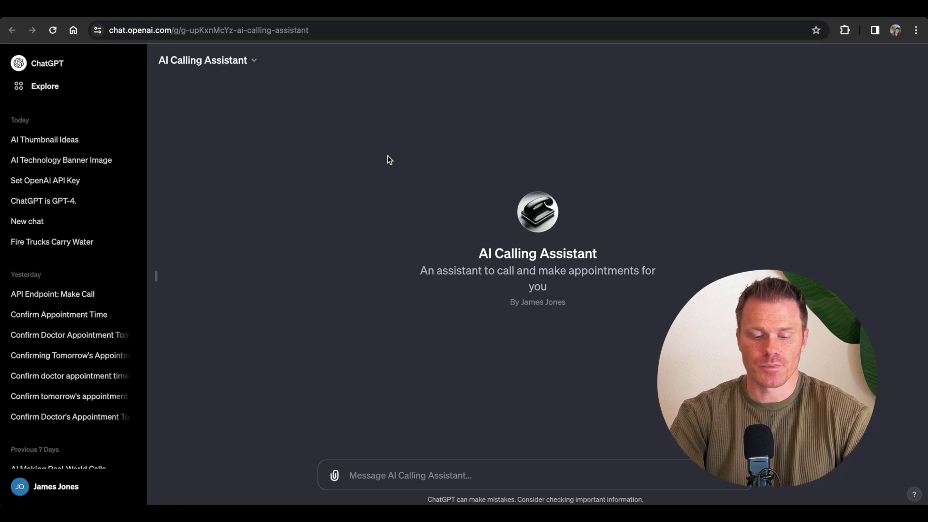
{"action": "type", "text": "Call my friend Tom an"}
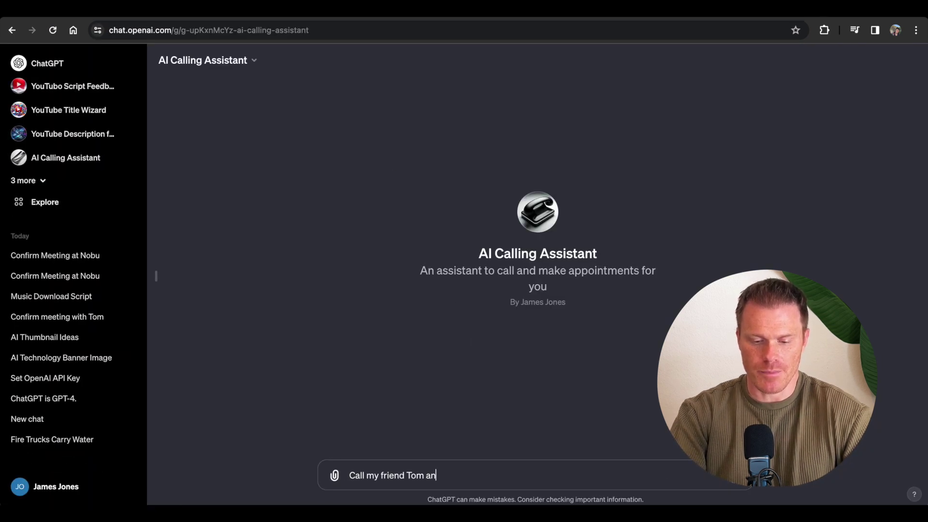
{"action": "type", "text": "d confirm we're still meting at 7pm "}
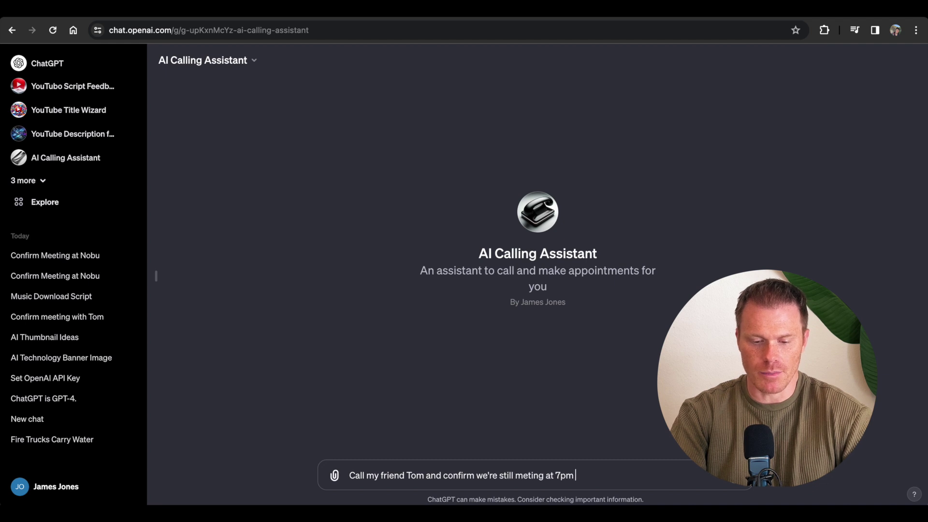
{"action": "type", "text": "at Nobu in Malibu tomorrow. "}
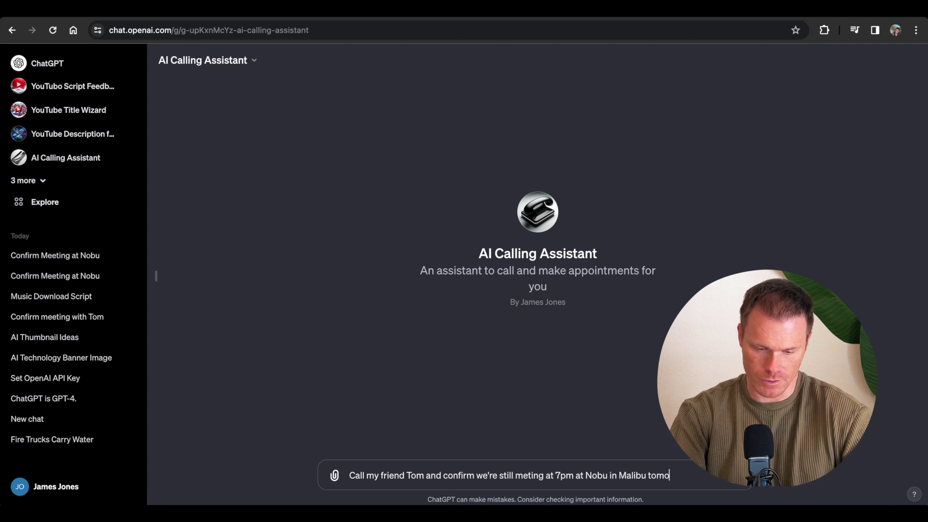
{"action": "type", "text": "My name is James, and his number is"}
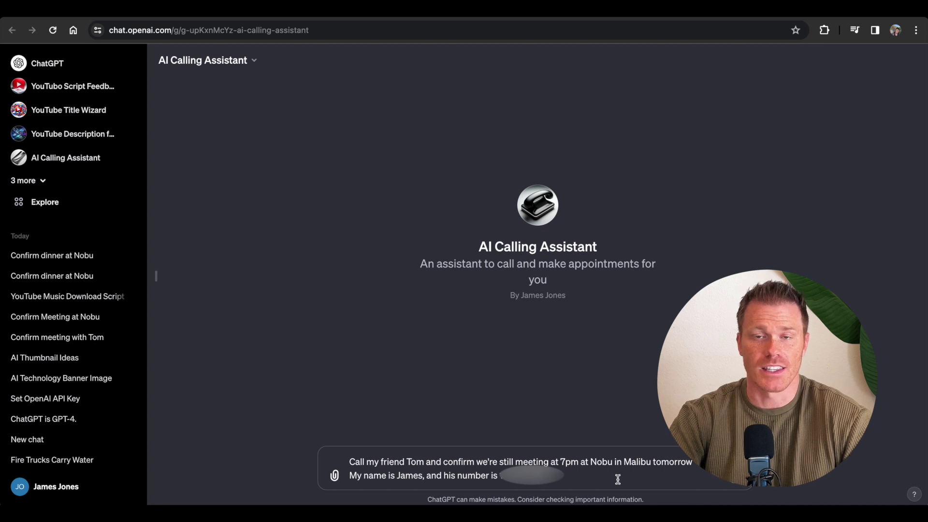
{"action": "key", "text": "Return"}
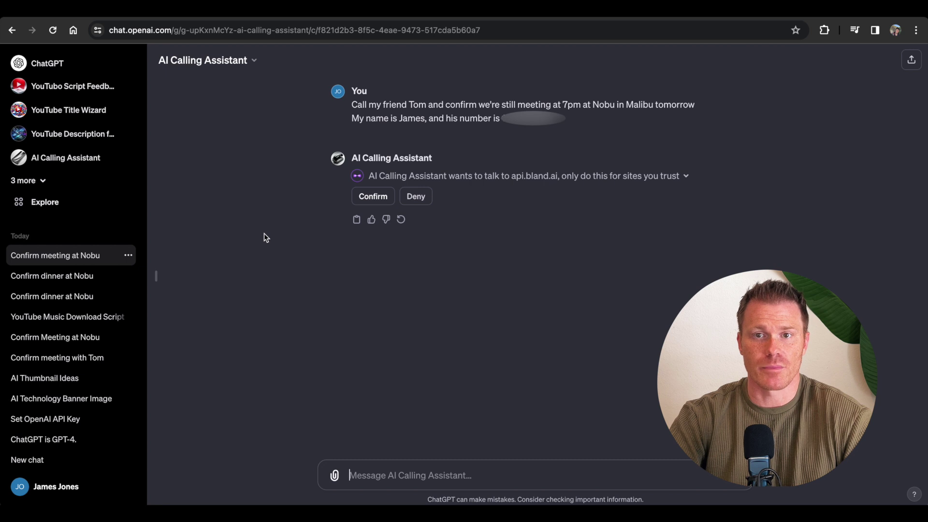
Step: Allow the assistant to contact api.bland.ai so the call goes through
{"action": "left_click", "coordinate": [371, 196]}
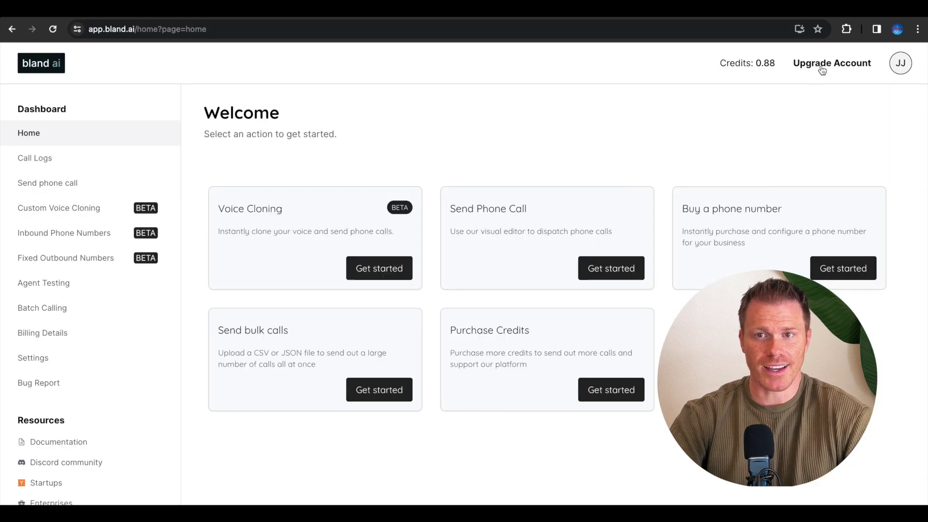
Step: Open Bland AI's Purchase Credits page from Upgrade Account on the dashboard
{"action": "left_click", "coordinate": [820, 66]}
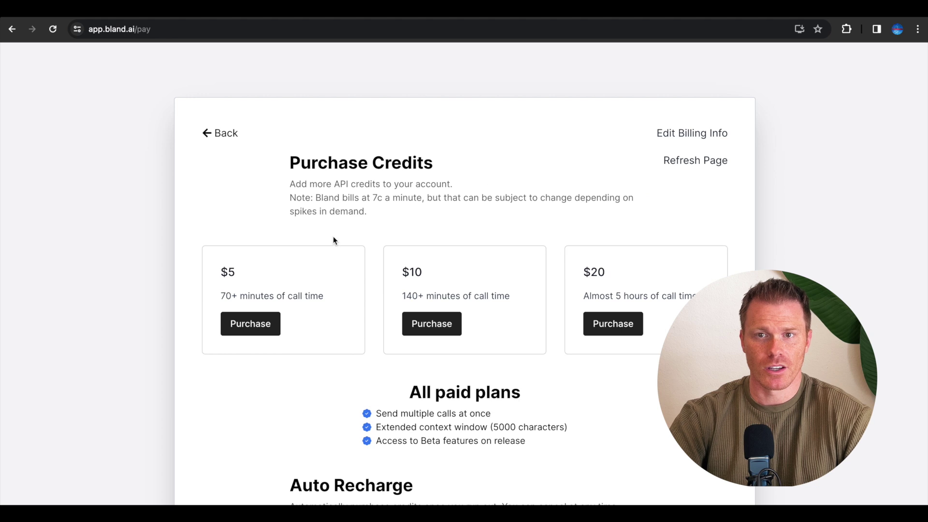